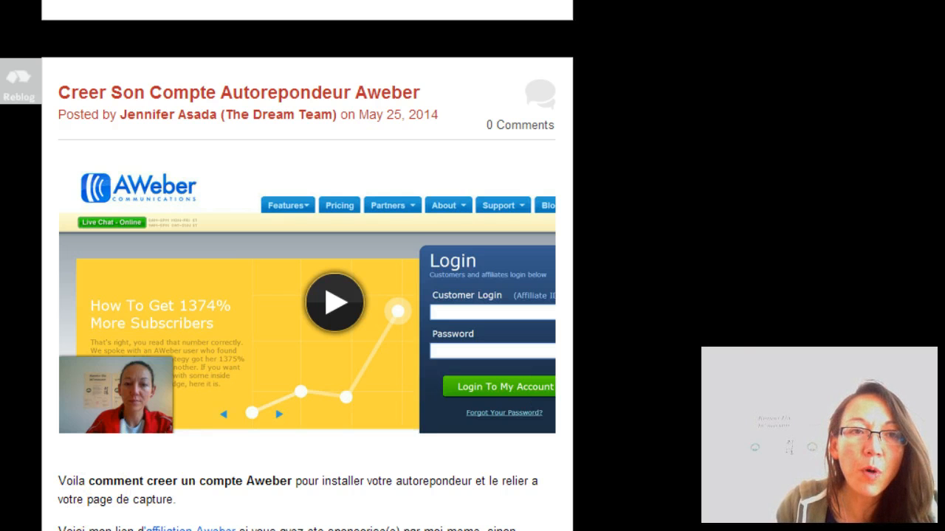
Step: Look through the blog's earlier AWeber tutorial posts up to the newest article on creating and sending messages to a list
{"action": "scroll", "coordinate": [307, 266], "scroll_direction": "up", "scroll_amount": 1}
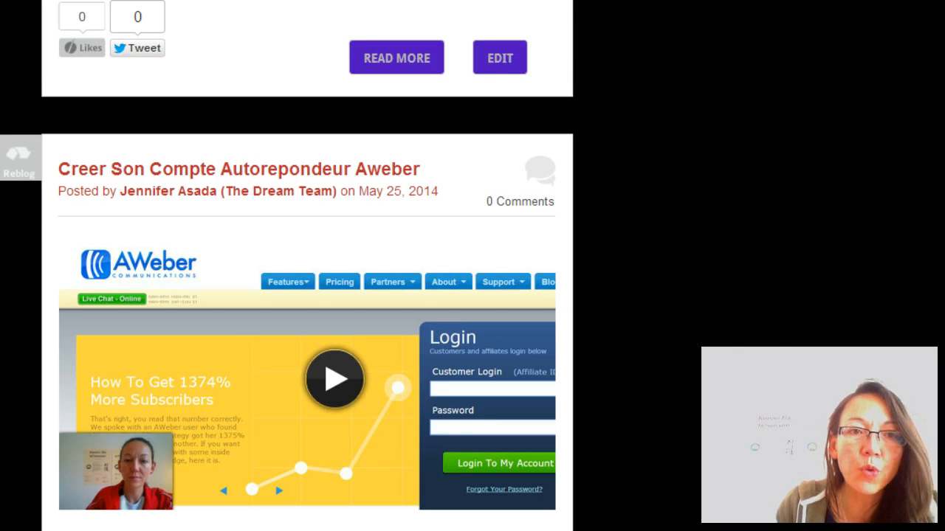
{"action": "scroll", "coordinate": [307, 265], "scroll_direction": "down", "scroll_amount": 1}
{"action": "scroll", "coordinate": [307, 265], "scroll_direction": "up", "scroll_amount": 10}
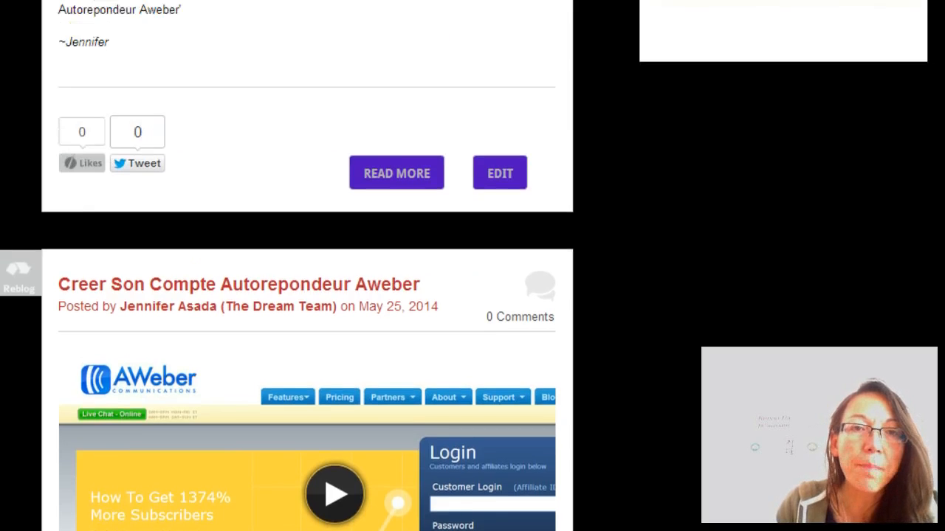
{"action": "scroll", "coordinate": [307, 266], "scroll_direction": "up", "scroll_amount": 5}
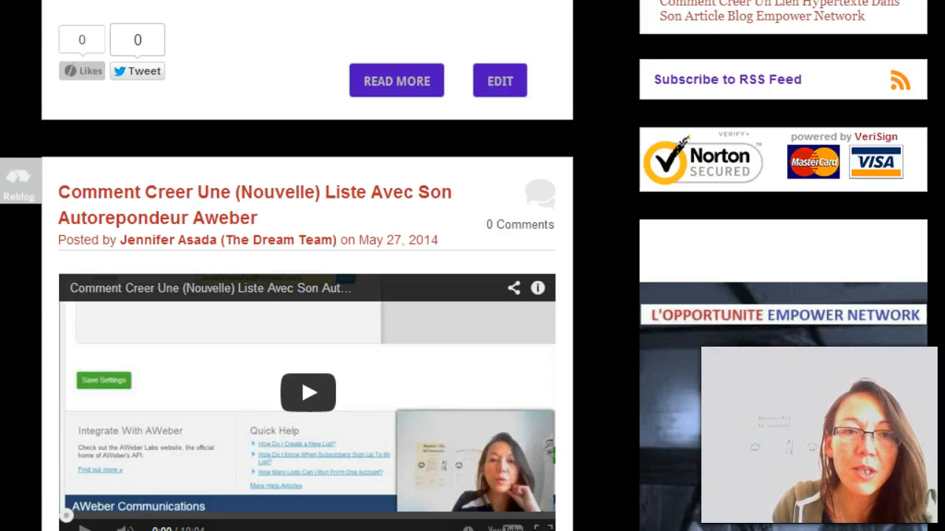
{"action": "scroll", "coordinate": [307, 265], "scroll_direction": "up", "scroll_amount": 10}
{"action": "scroll", "coordinate": [307, 266], "scroll_direction": "up", "scroll_amount": 3}
{"action": "scroll", "coordinate": [307, 266], "scroll_direction": "down", "scroll_amount": 1}
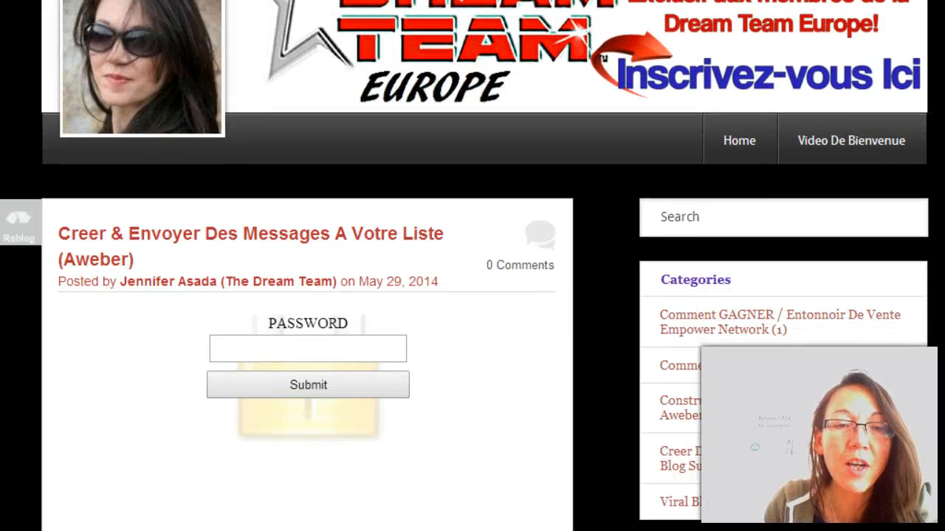
{"action": "scroll", "coordinate": [307, 266], "scroll_direction": "down", "scroll_amount": 1}
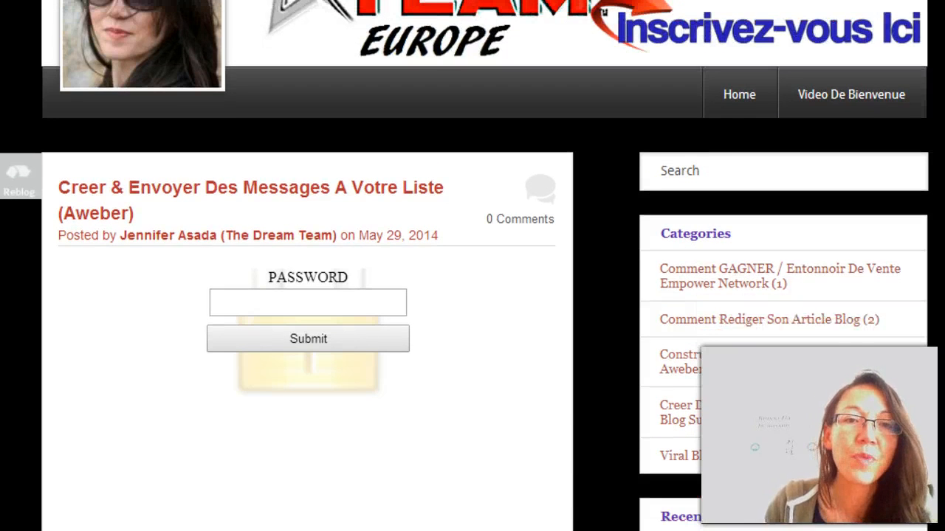
{"action": "scroll", "coordinate": [307, 265], "scroll_direction": "up", "scroll_amount": 5}
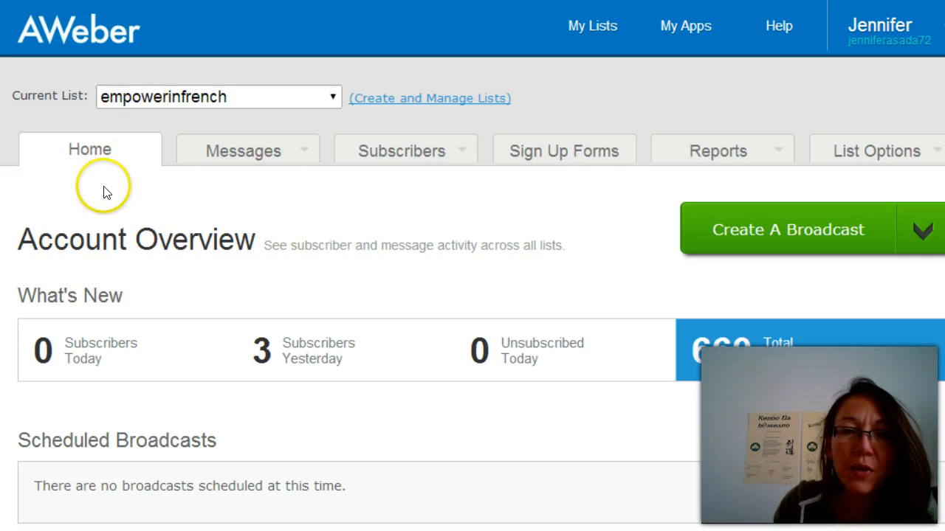
Step: Start creating a new sign-up form for the empowerinfrench list
{"action": "left_click", "coordinate": [574, 155]}
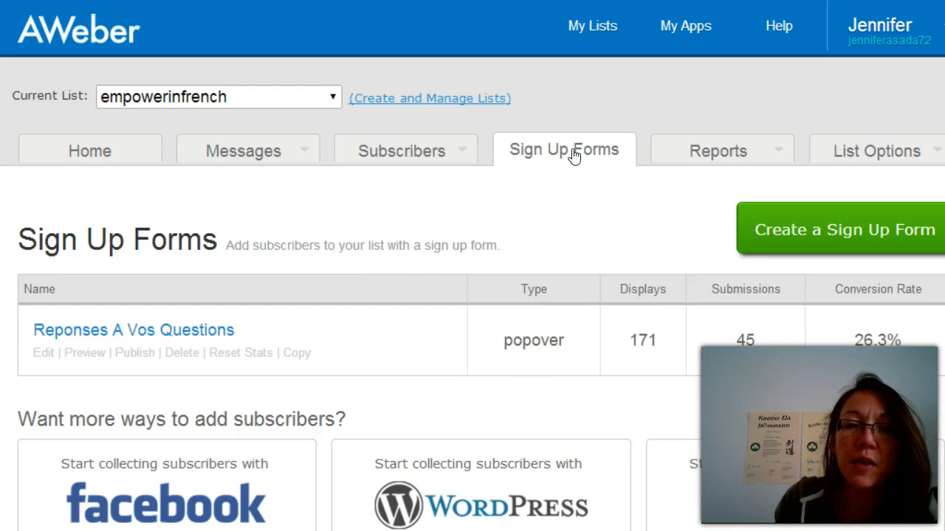
{"action": "left_click", "coordinate": [579, 152]}
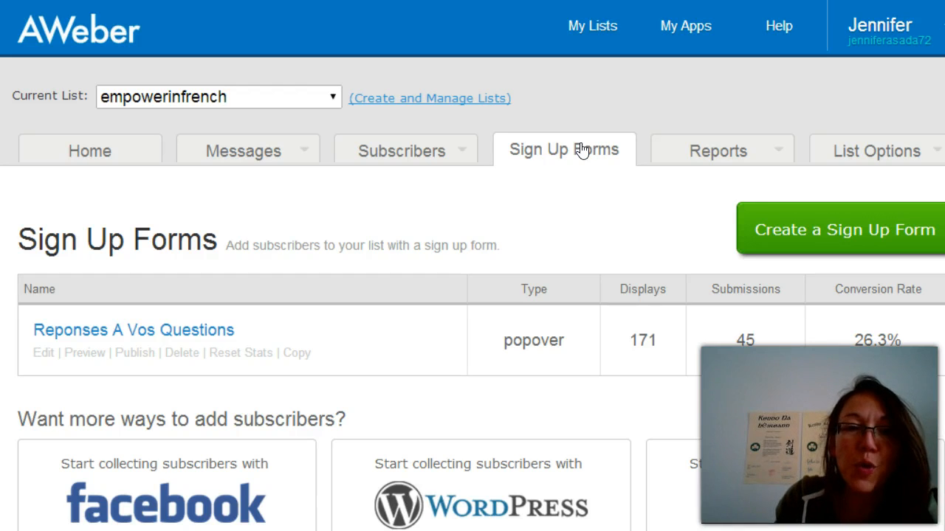
{"action": "left_click", "coordinate": [591, 194]}
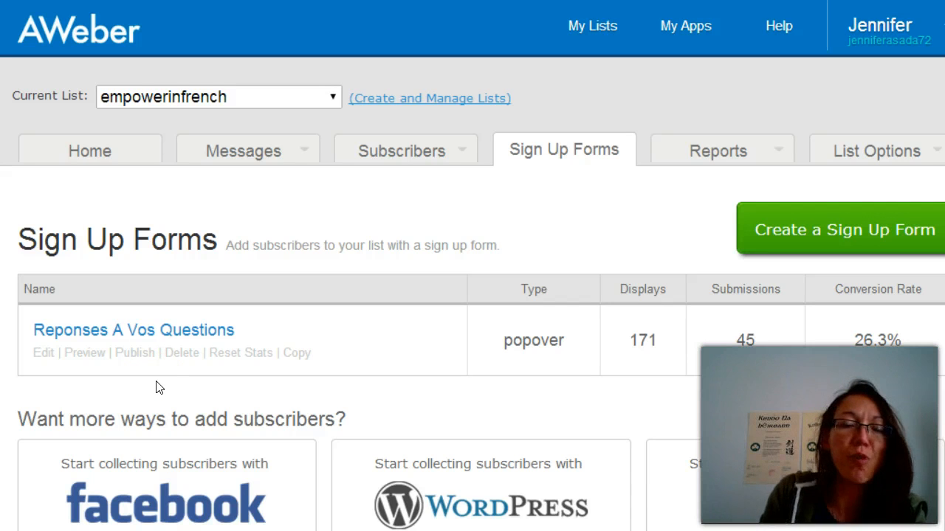
{"action": "left_click", "coordinate": [806, 230]}
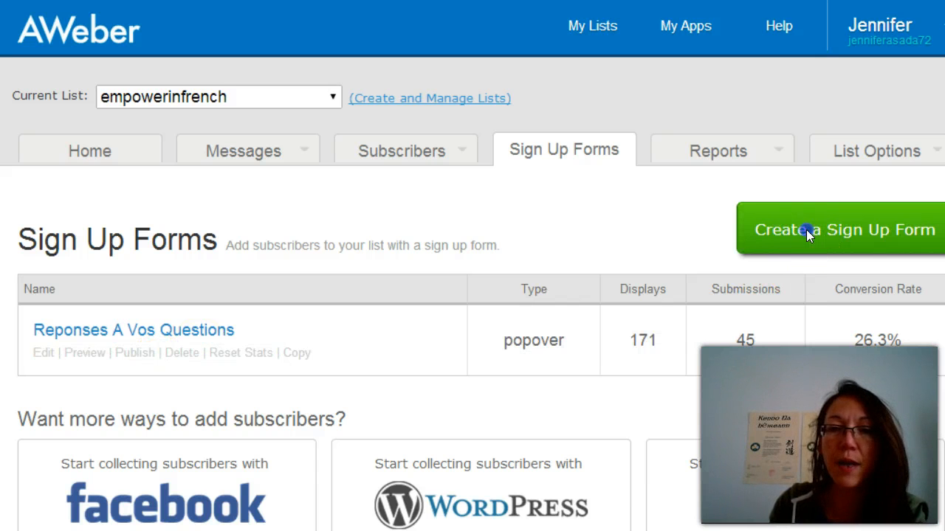
{"action": "left_click", "coordinate": [806, 230]}
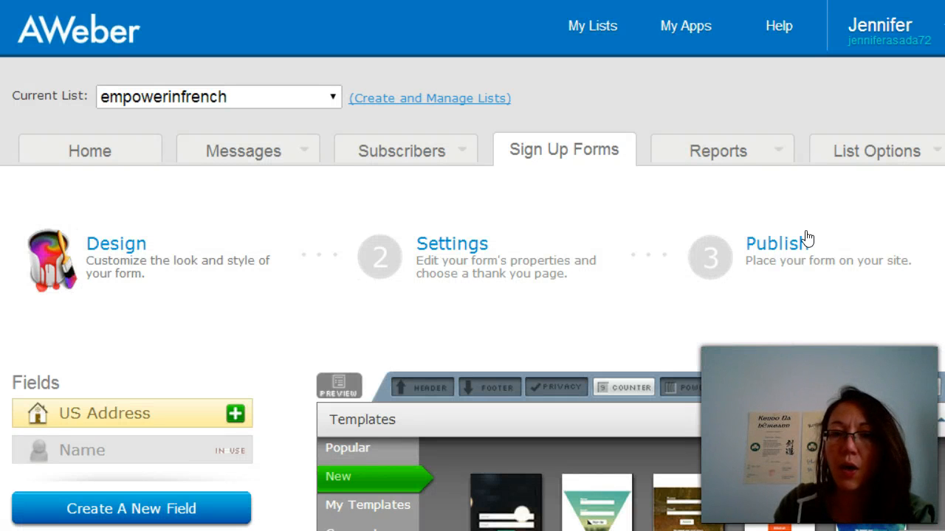
{"action": "left_click", "coordinate": [806, 237]}
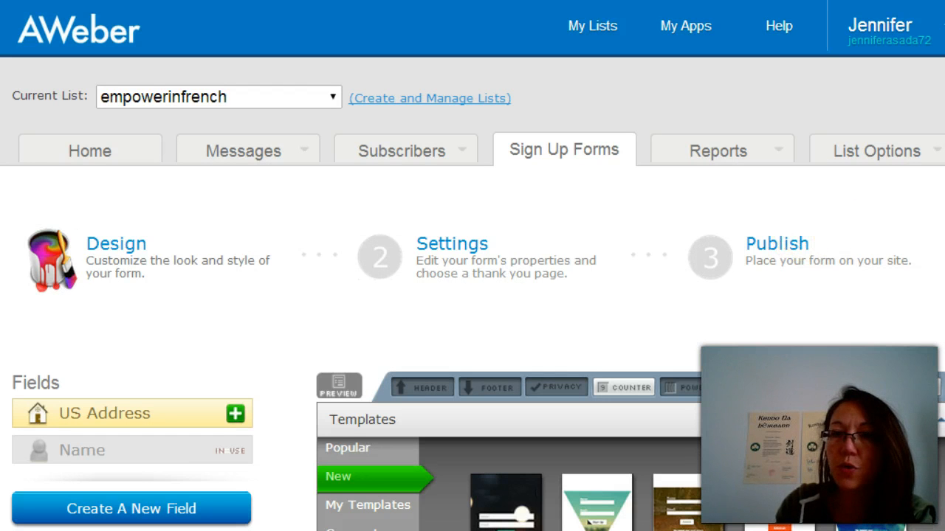
Step: Load the Basic template from the Popular templates into the sign-up form
{"action": "scroll", "coordinate": [473, 296], "scroll_direction": "down", "scroll_amount": 3}
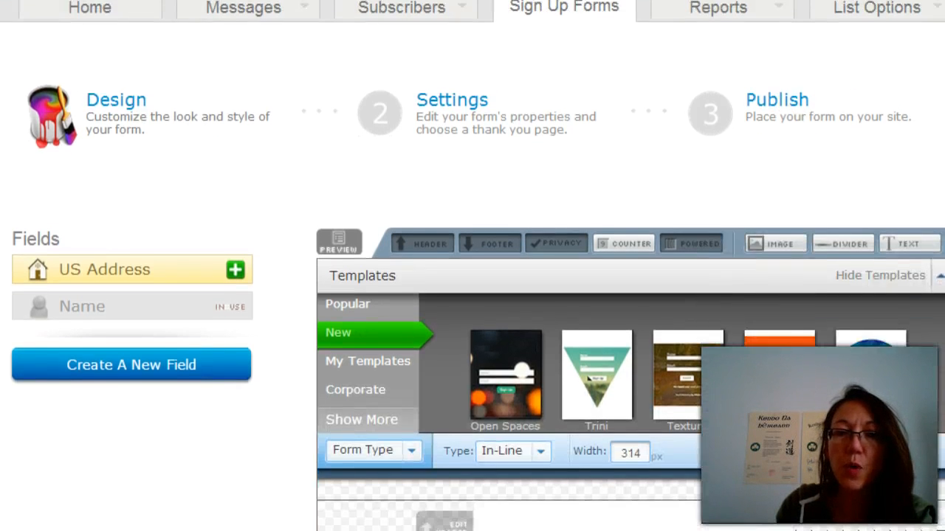
{"action": "scroll", "coordinate": [473, 295], "scroll_direction": "down", "scroll_amount": 3}
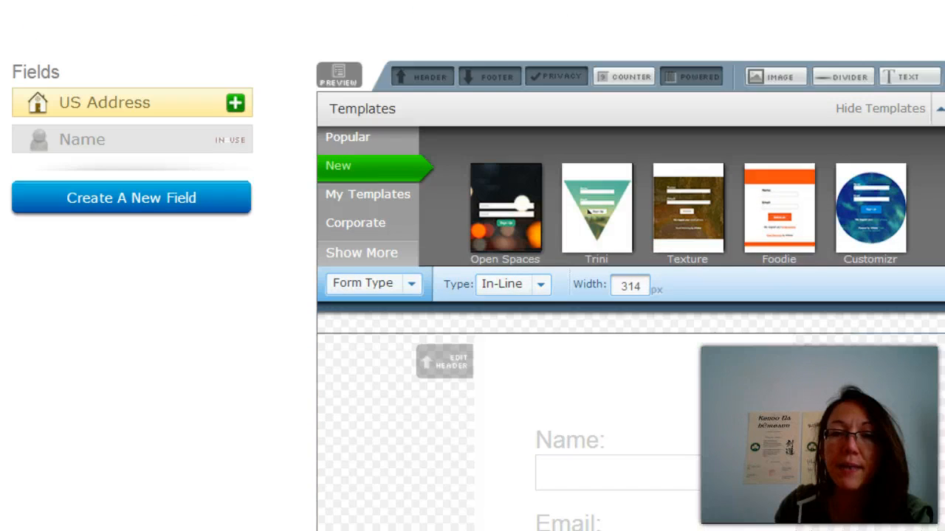
{"action": "scroll", "coordinate": [472, 295], "scroll_direction": "up", "scroll_amount": 3}
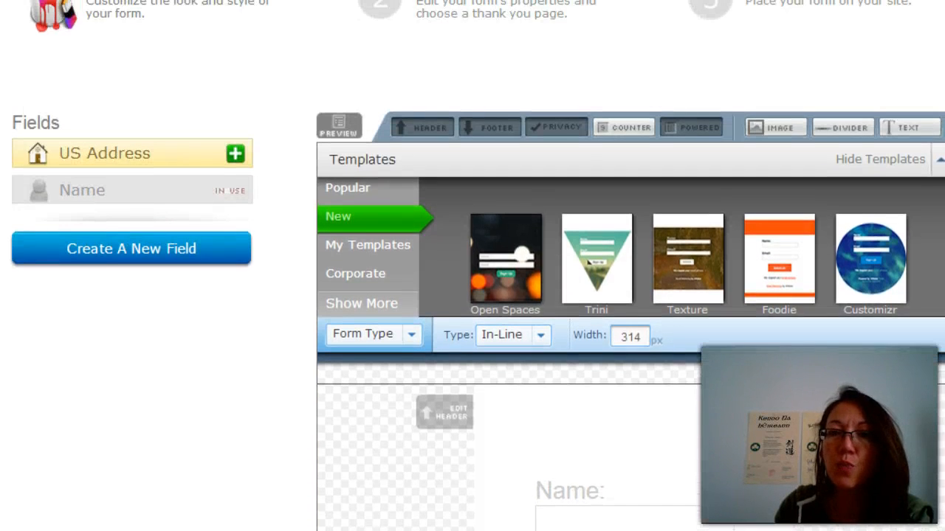
{"action": "scroll", "coordinate": [472, 296], "scroll_direction": "down", "scroll_amount": 2}
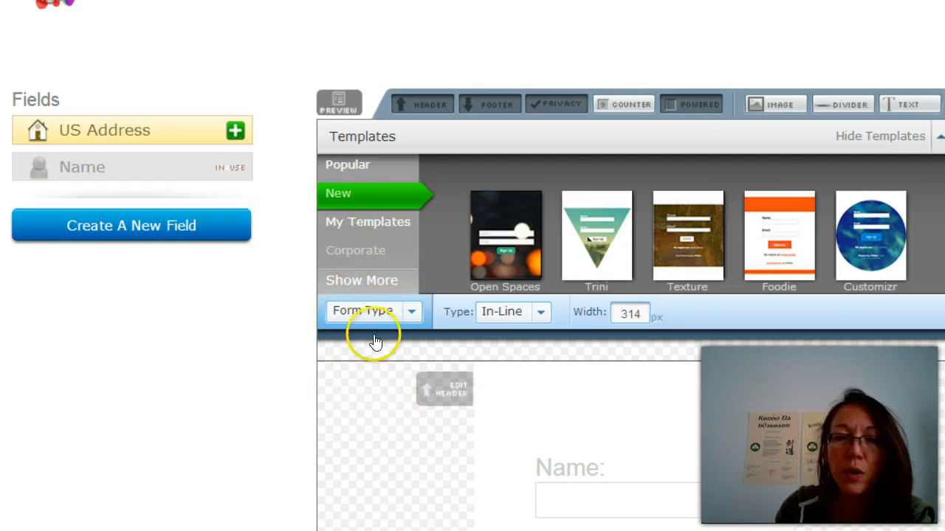
{"action": "left_click", "coordinate": [344, 170]}
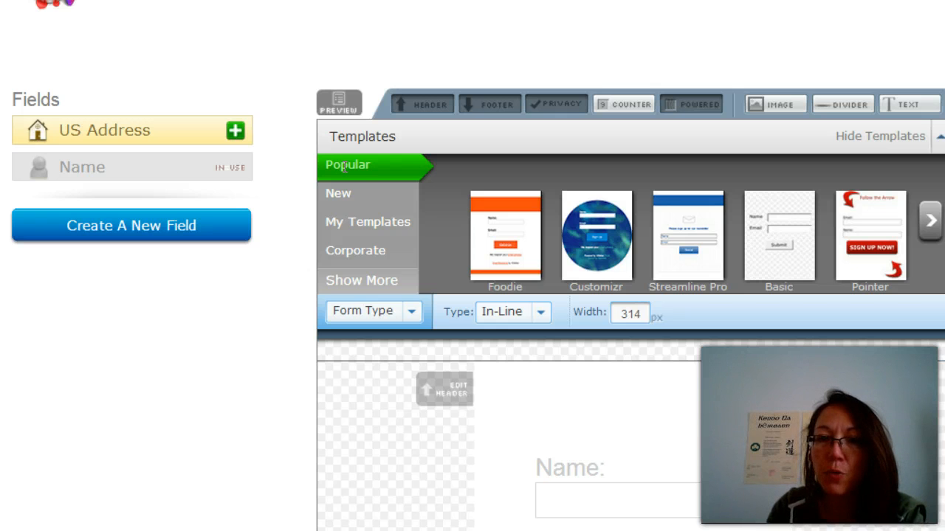
{"action": "left_click", "coordinate": [783, 237]}
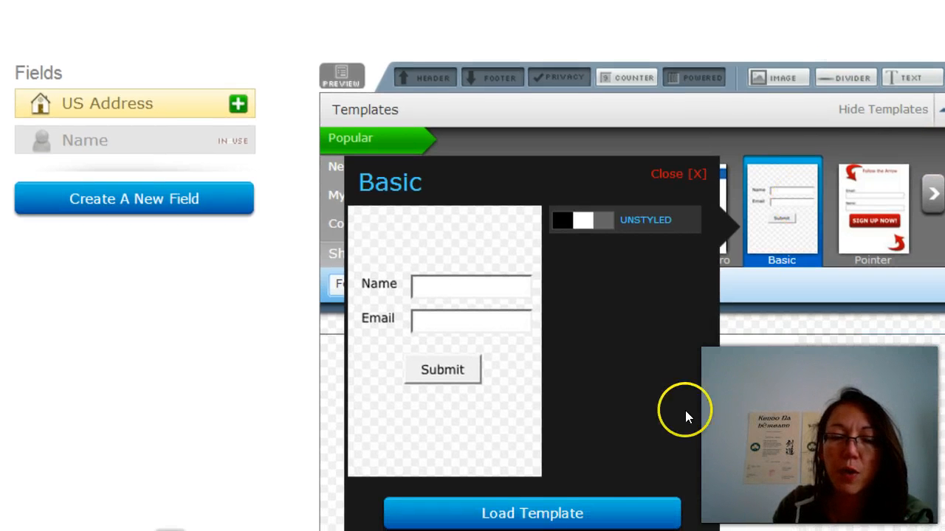
{"action": "left_click", "coordinate": [589, 514]}
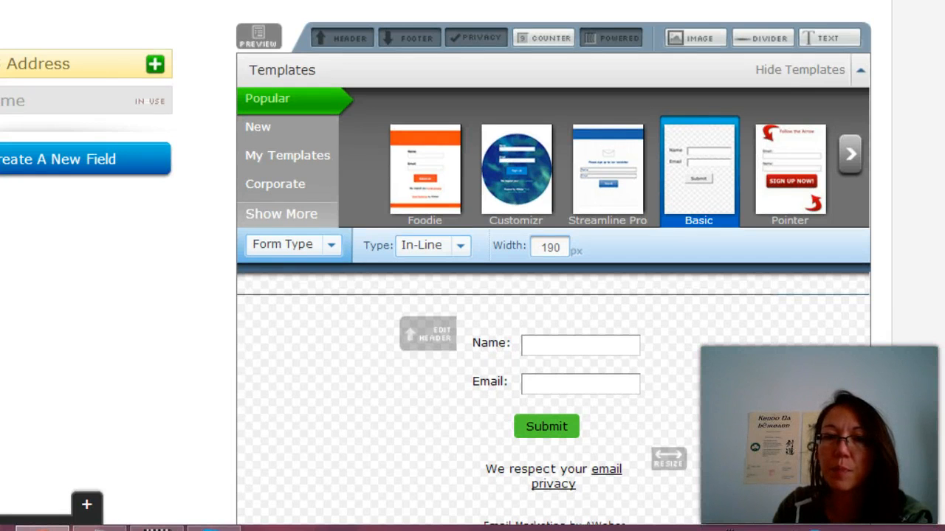
Step: Enter "Comment Construire Son Affaire En Ligne" as the form's header text
{"action": "scroll", "coordinate": [472, 296], "scroll_direction": "down", "scroll_amount": 3}
{"action": "scroll", "coordinate": [472, 295], "scroll_direction": "down", "scroll_amount": 1}
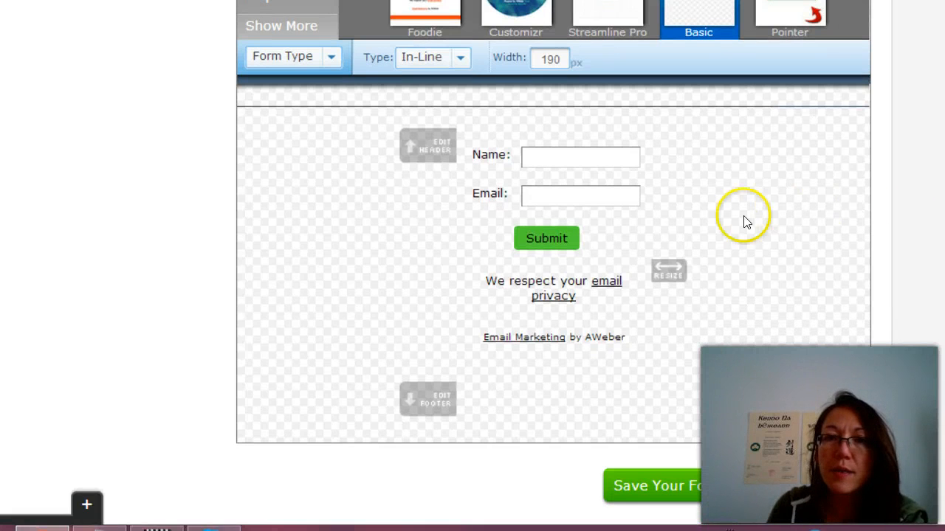
{"action": "left_click", "coordinate": [426, 148]}
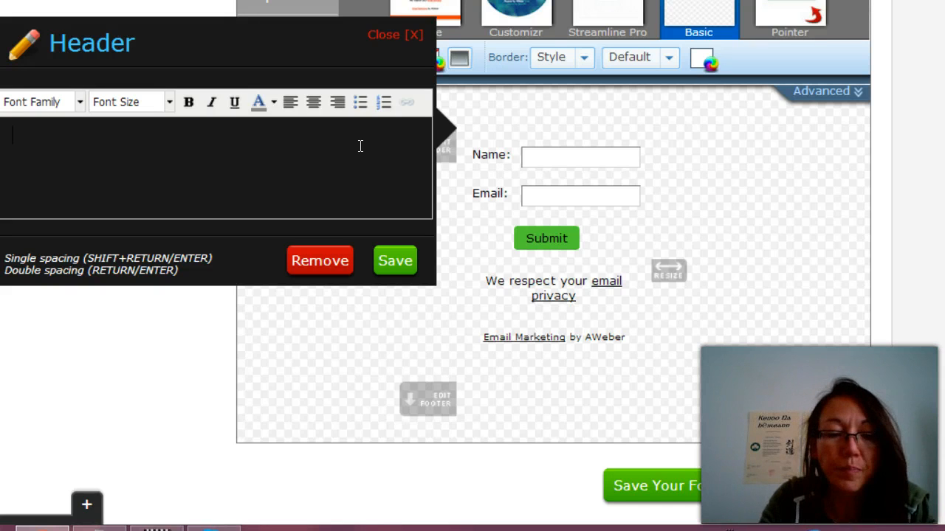
{"action": "type", "text": "Commet"}
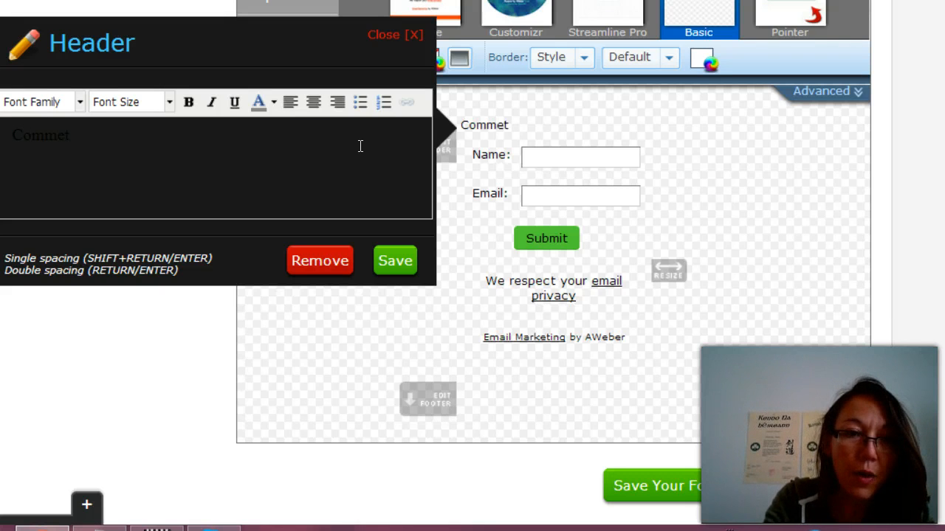
{"action": "key", "text": "BackSpace"}
{"action": "key", "text": "BackSpace"}
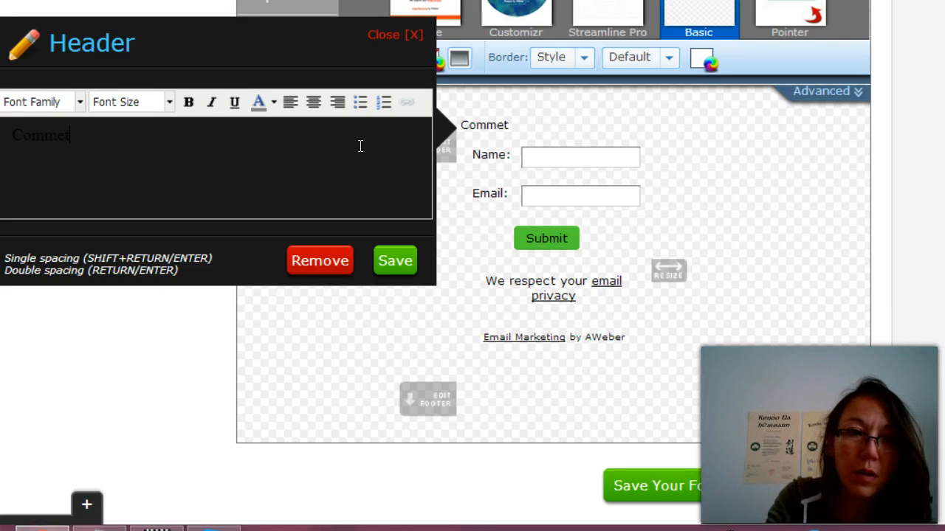
{"action": "type", "text": "nt"}
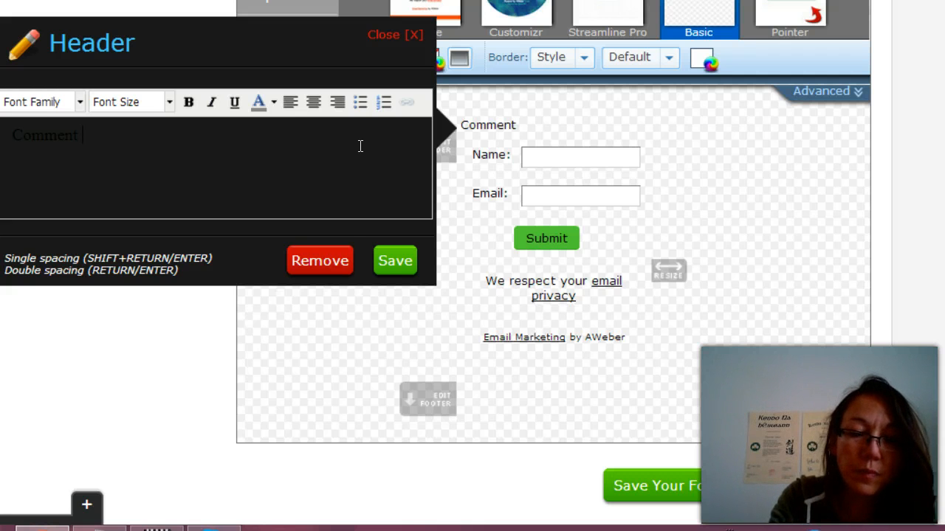
{"action": "type", "text": " Co"}
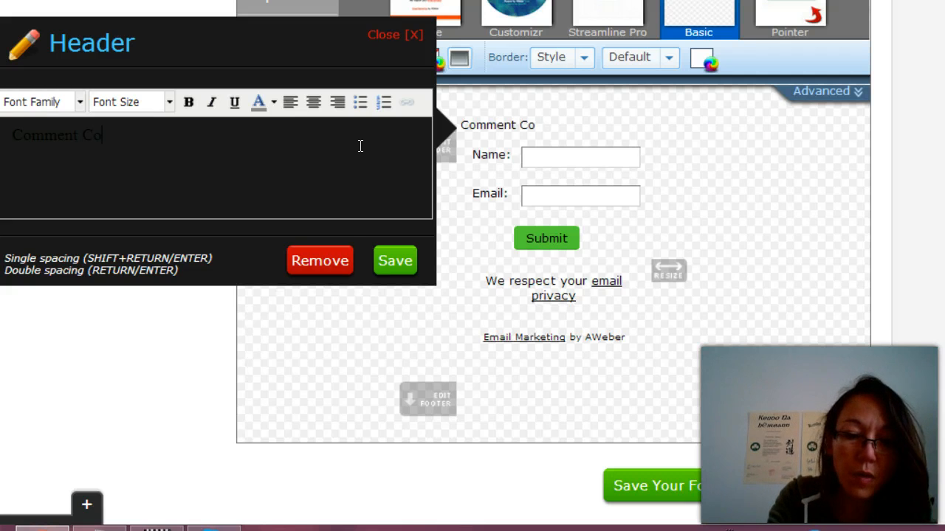
{"action": "type", "text": "nstrui"}
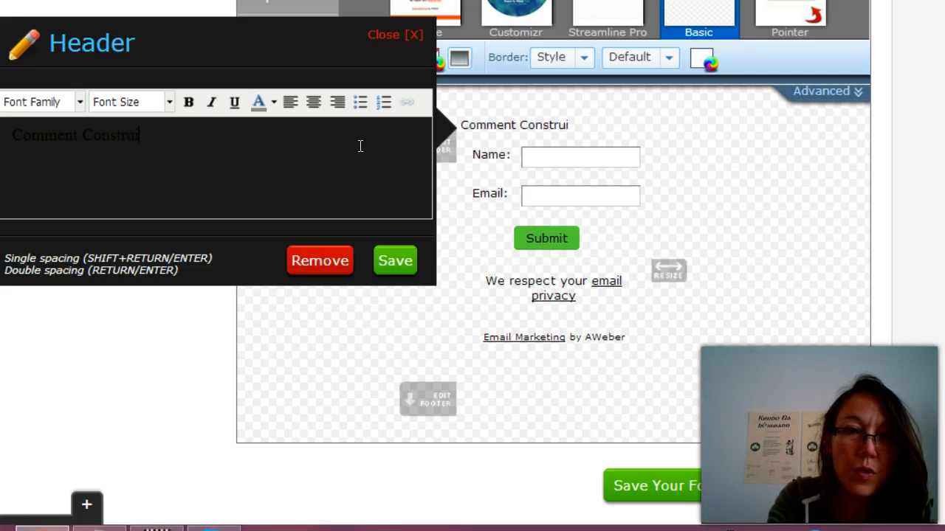
{"action": "type", "text": "re so"}
{"action": "key", "text": "BackSpace"}
{"action": "key", "text": "BackSpace"}
{"action": "type", "text": "Son"}
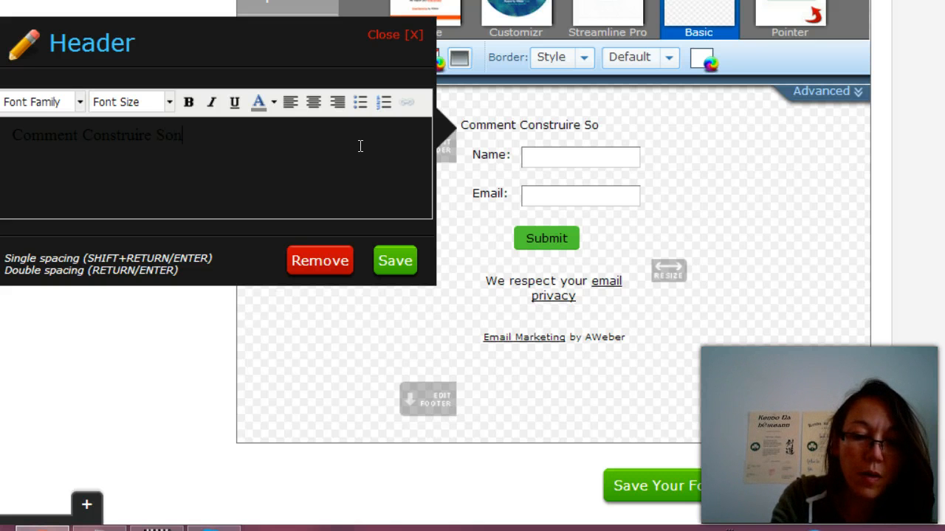
{"action": "type", "text": " Affaire"}
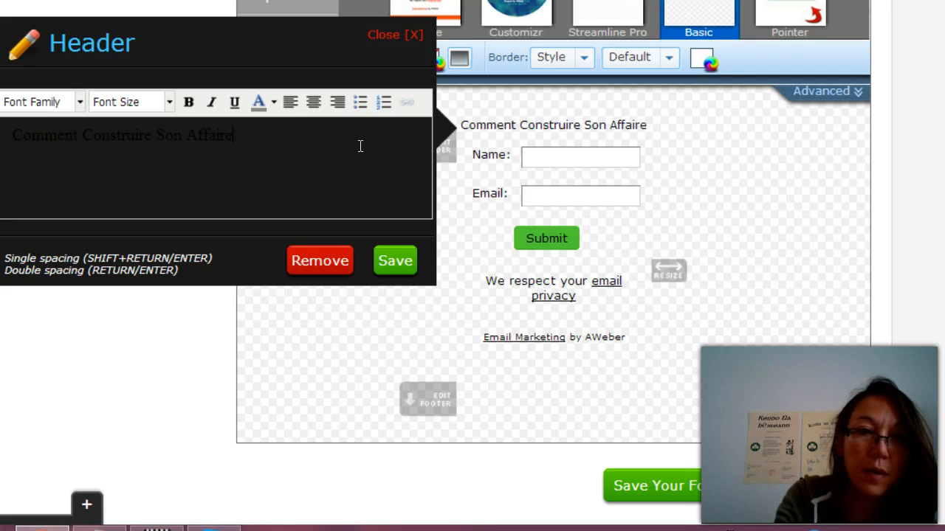
{"action": "type", "text": " En Ligne"}
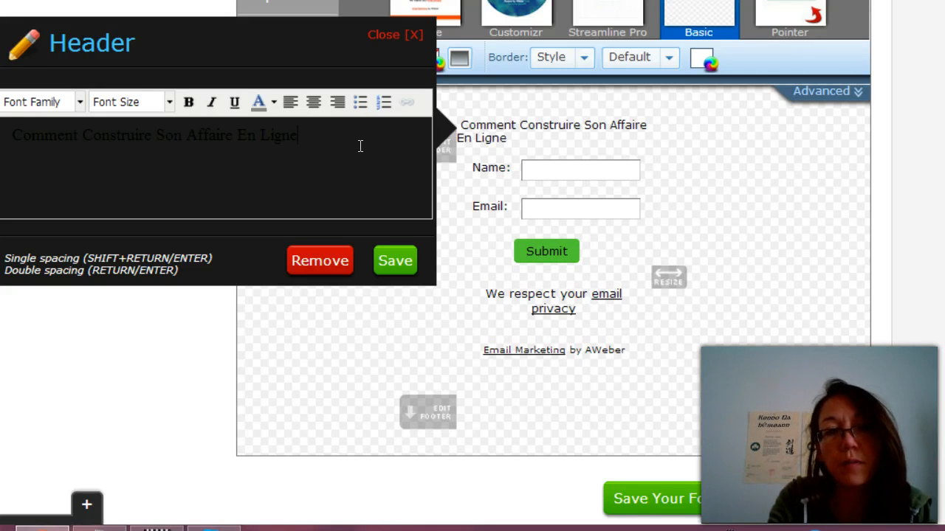
Step: Replace "En Ligne" at the end of the header text with "Sur Internet"
{"action": "key", "text": "BackSpace"}
{"action": "key", "text": "BackSpace"}
{"action": "key", "text": "BackSpace"}
{"action": "key", "text": "BackSpace"}
{"action": "key", "text": "BackSpace"}
{"action": "key", "text": "BackSpace"}
{"action": "key", "text": "BackSpace"}
{"action": "key", "text": "BackSpace"}
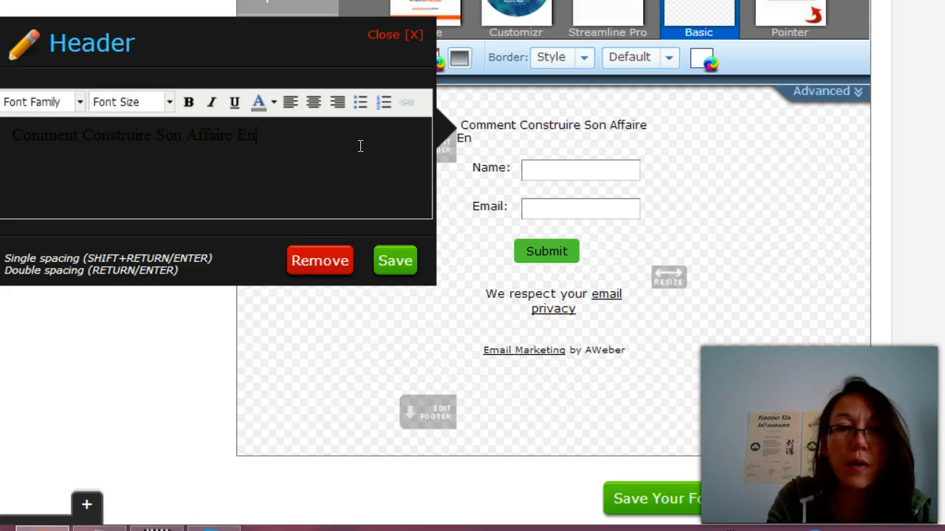
{"action": "type", "text": "S"}
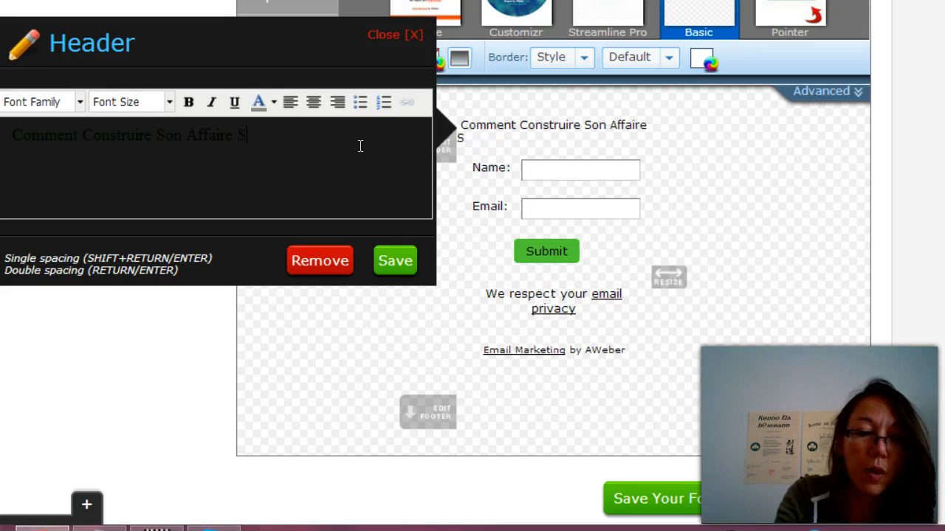
{"action": "type", "text": "ur I"}
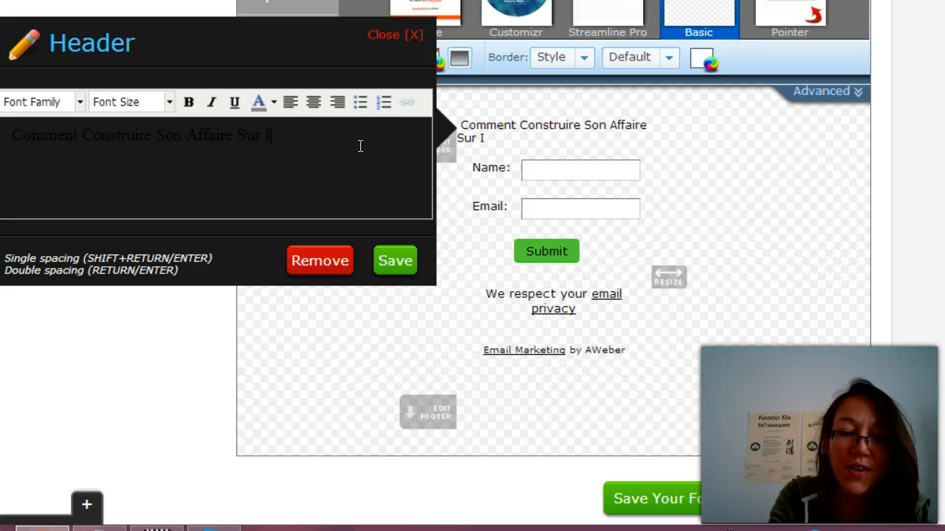
{"action": "type", "text": "nternet"}
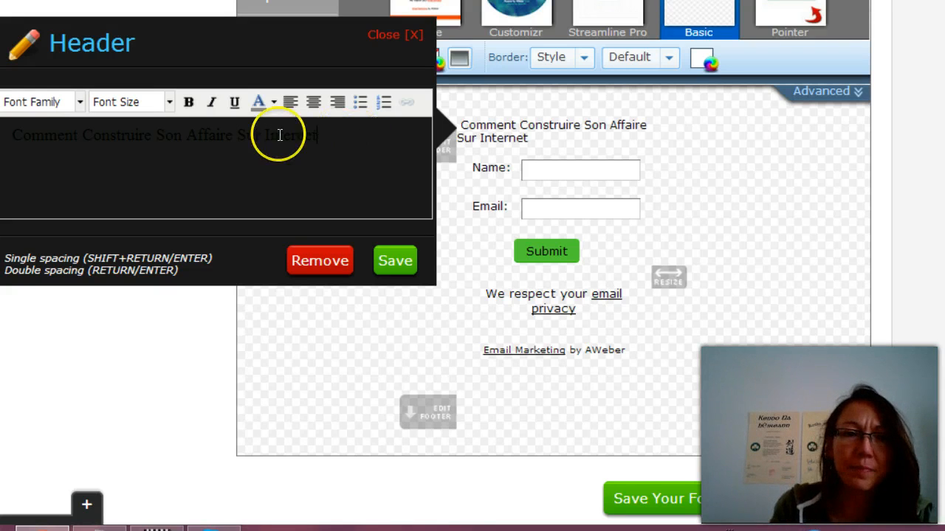
Step: Replace "Comment" at the start of the header text with "Simple Systempe Pour"
{"action": "left_click", "coordinate": [15, 135]}
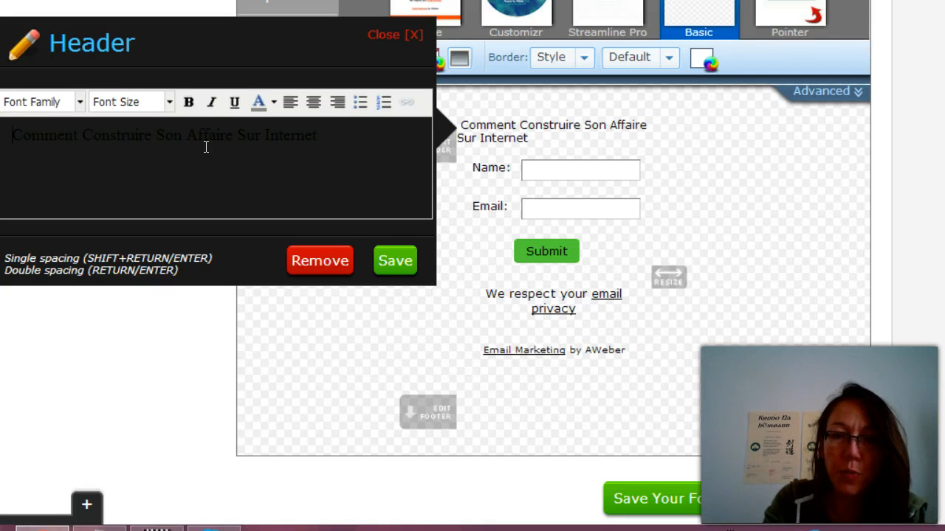
{"action": "type", "text": "Simple"}
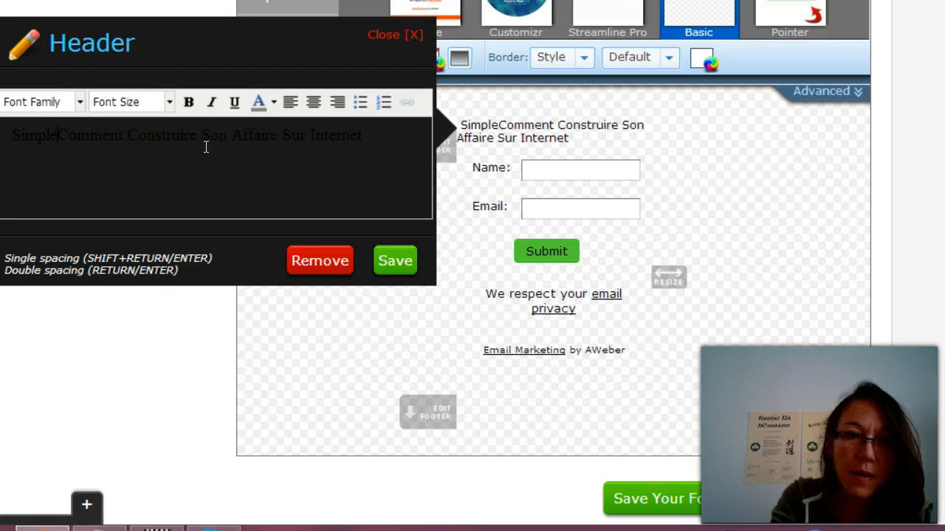
{"action": "type", "text": " Systempe"}
{"action": "key", "text": "Delete"}
{"action": "key", "text": "Delete"}
{"action": "key", "text": "Delete"}
{"action": "key", "text": "Delete"}
{"action": "key", "text": "Delete"}
{"action": "key", "text": "Delete"}
{"action": "key", "text": "Delete"}
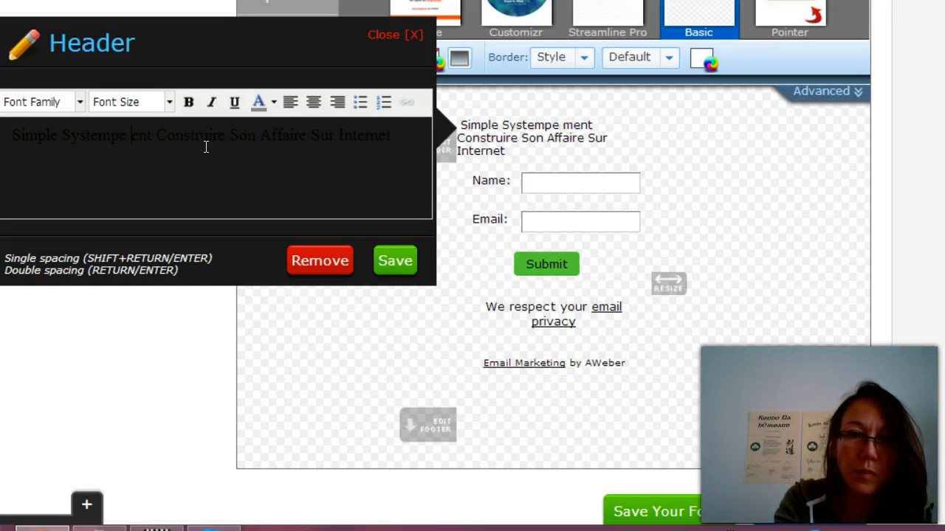
{"action": "type", "text": "Pour"}
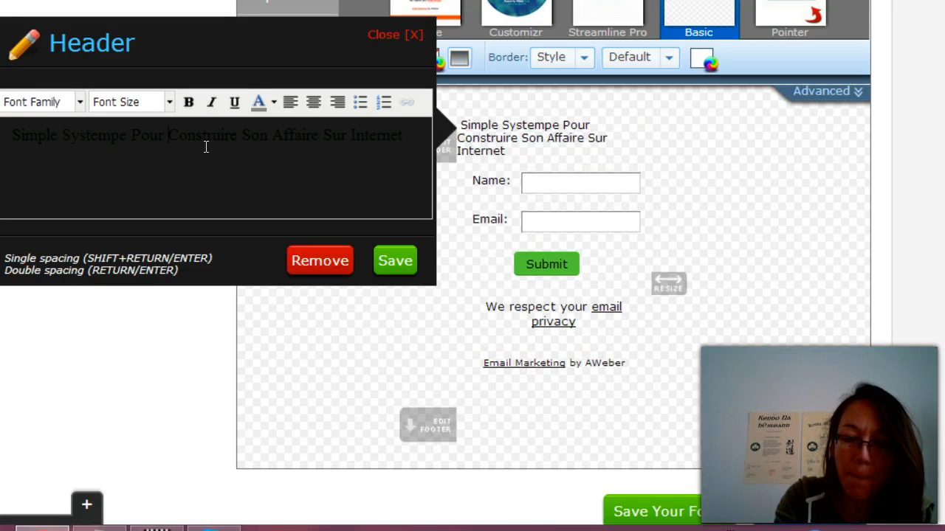
Step: Replace the word "Construire" in the header text with "Monter"
{"action": "key", "text": "Delete"}
{"action": "key", "text": "Delete"}
{"action": "key", "text": "Delete"}
{"action": "key", "text": "Delete"}
{"action": "key", "text": "Delete"}
{"action": "key", "text": "Delete"}
{"action": "key", "text": "Delete"}
{"action": "key", "text": "Delete"}
{"action": "key", "text": "Delete"}
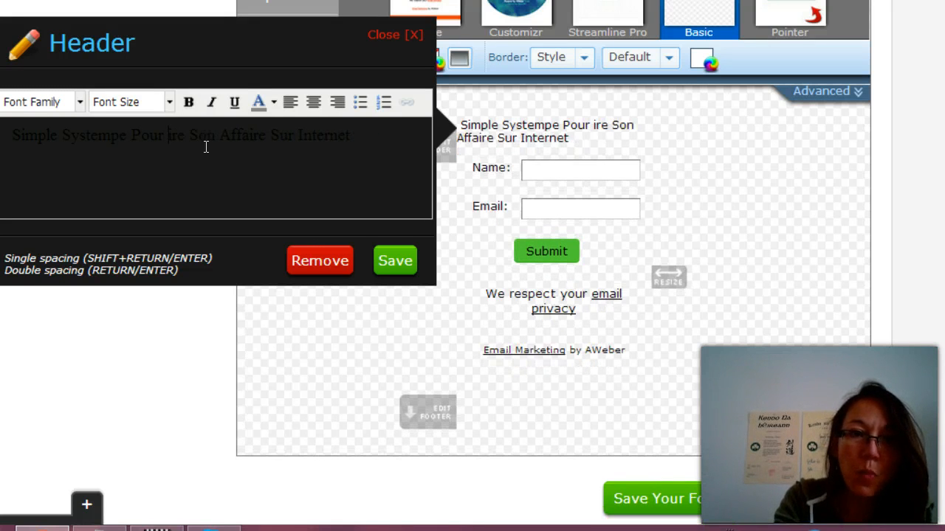
{"action": "key", "text": "Delete"}
{"action": "type", "text": "Monter"}
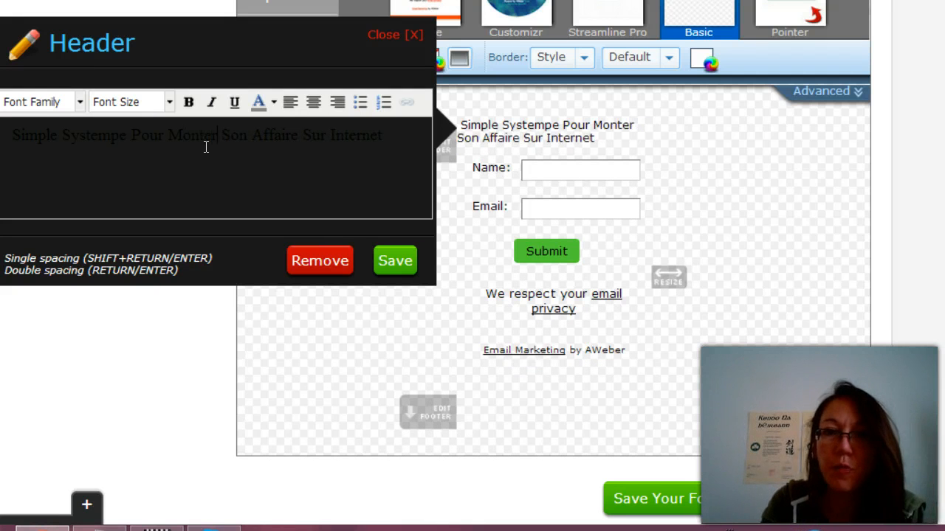
Step: Replace "Son" with "Votre" in the header text and correct "Systempe" to "Systeme"
{"action": "left_click", "coordinate": [224, 138]}
{"action": "key", "text": "Delete"}
{"action": "key", "text": "Delete"}
{"action": "key", "text": "Delete"}
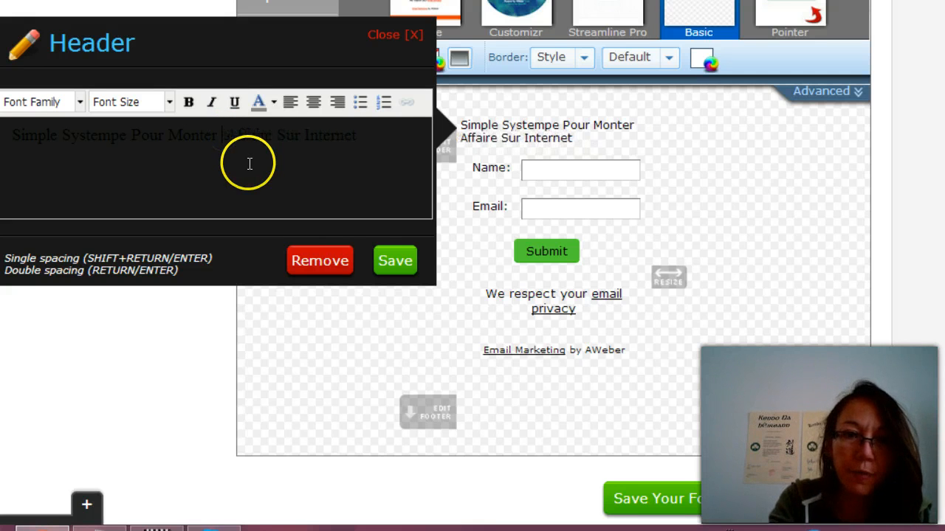
{"action": "type", "text": "Votre"}
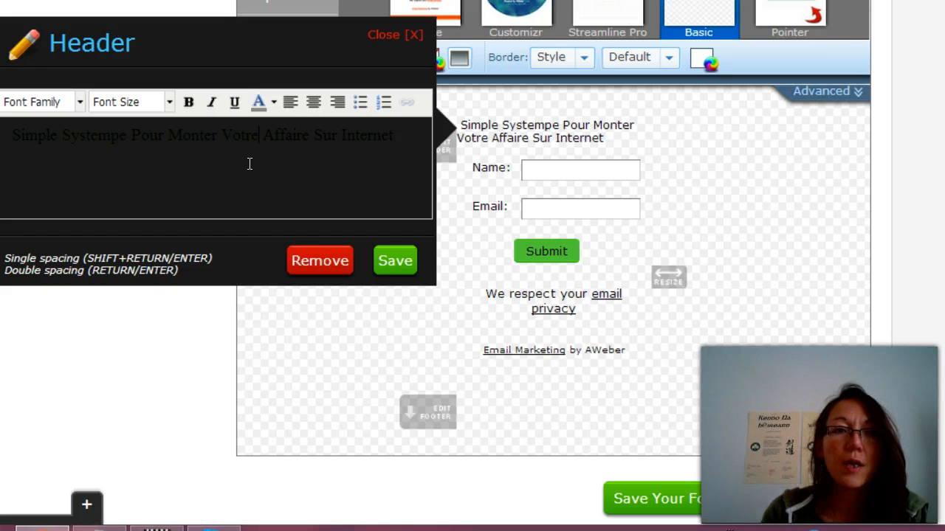
{"action": "left_click", "coordinate": [112, 136]}
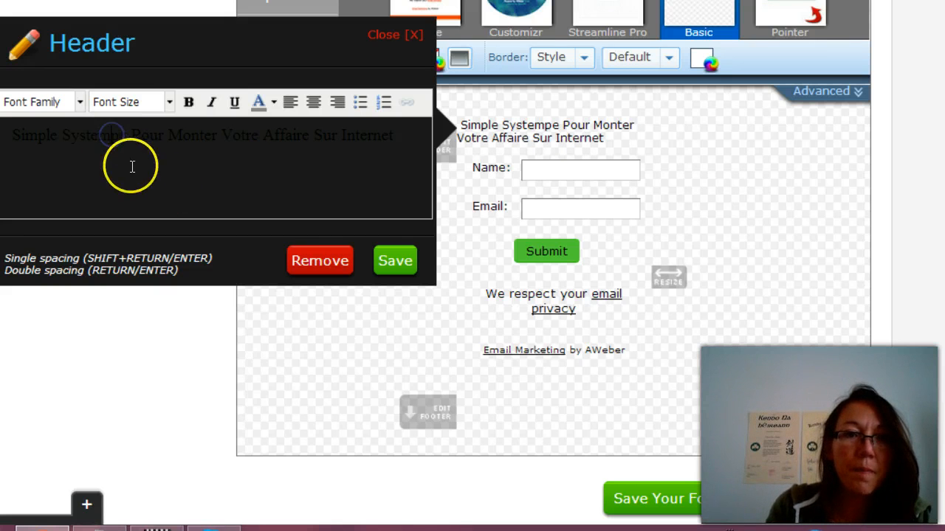
{"action": "key", "text": "Delete"}
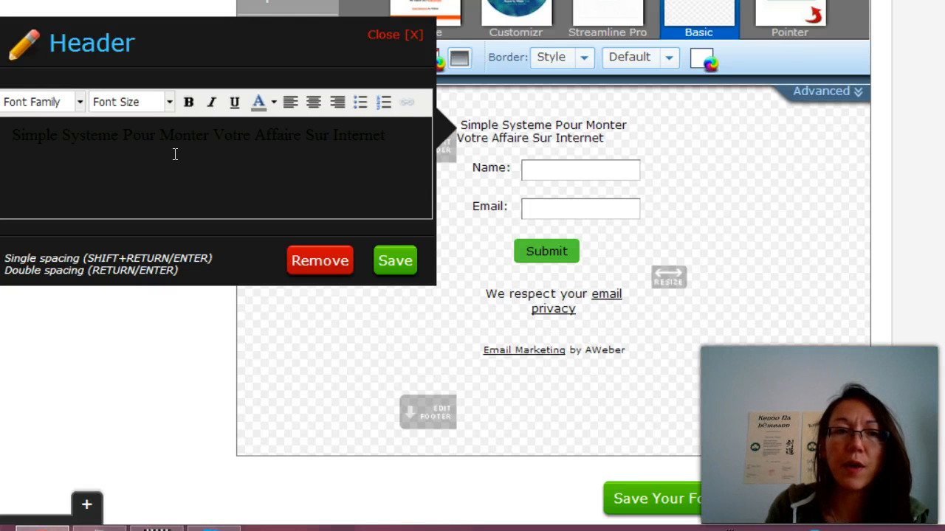
Step: Insert "Decouvrez Le" at the beginning of the header text, before "Simple Systeme"
{"action": "left_click", "coordinate": [12, 135]}
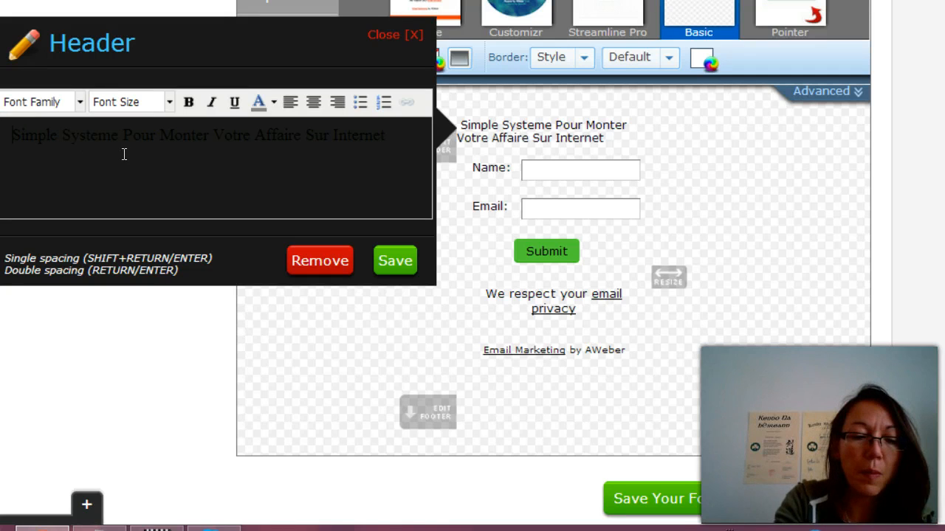
{"action": "type", "text": "D"}
{"action": "type", "text": "ecouvr"}
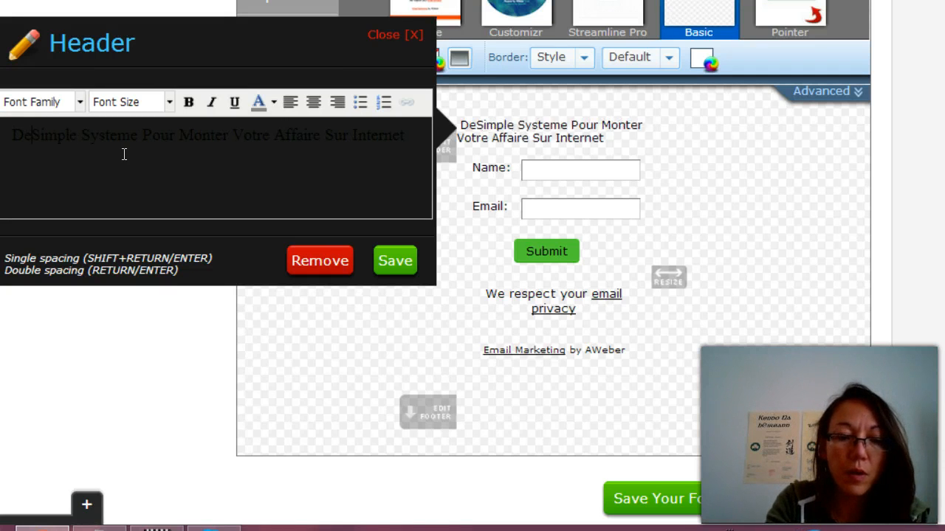
{"action": "type", "text": "e"}
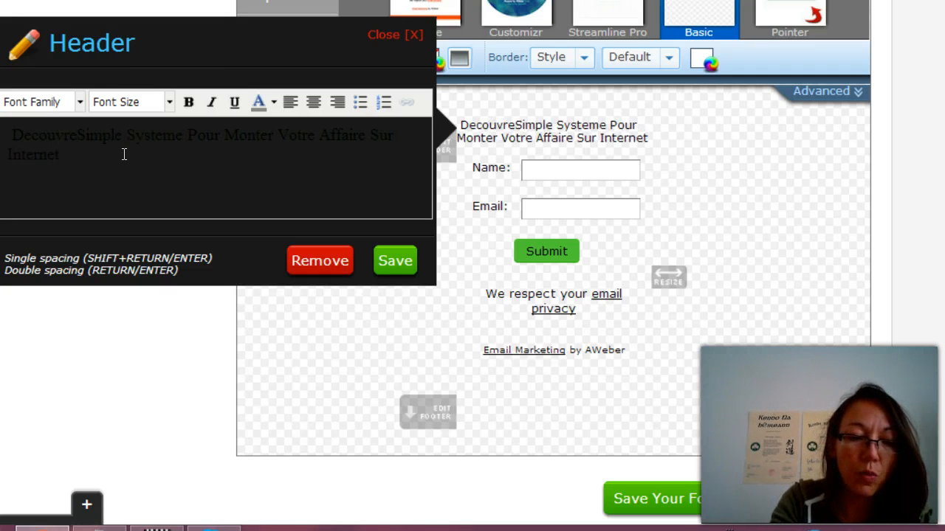
{"action": "type", "text": "z Le"}
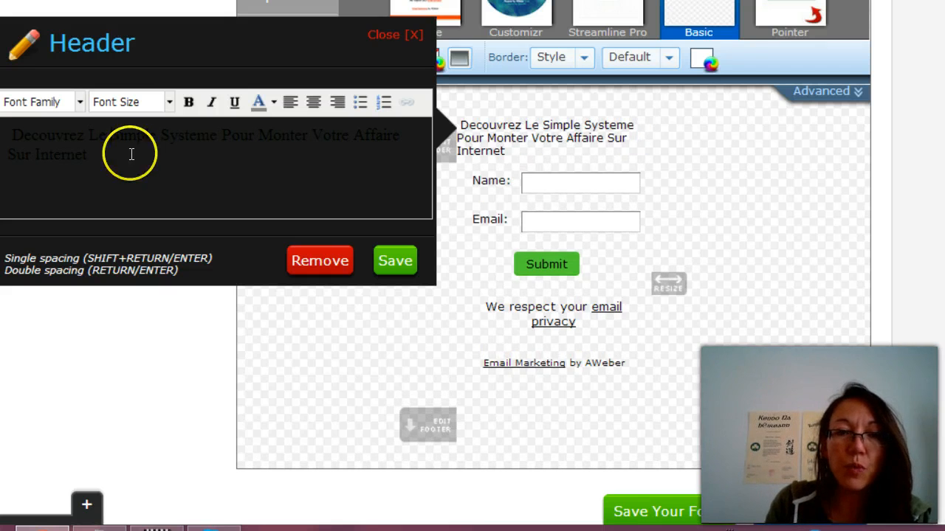
Step: Append "(meme si vous etes technophobe!)" to the end of the header text
{"action": "left_click", "coordinate": [152, 151]}
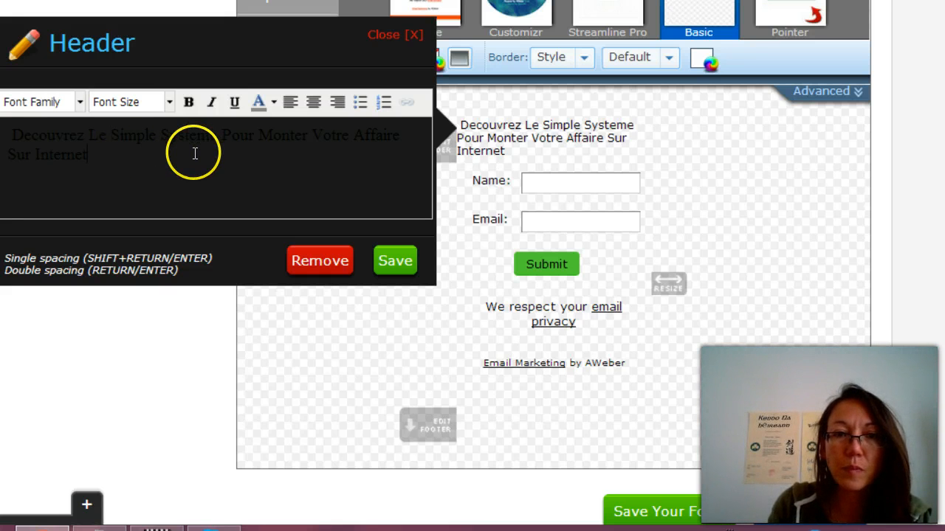
{"action": "type", "text": "(meme si vous"}
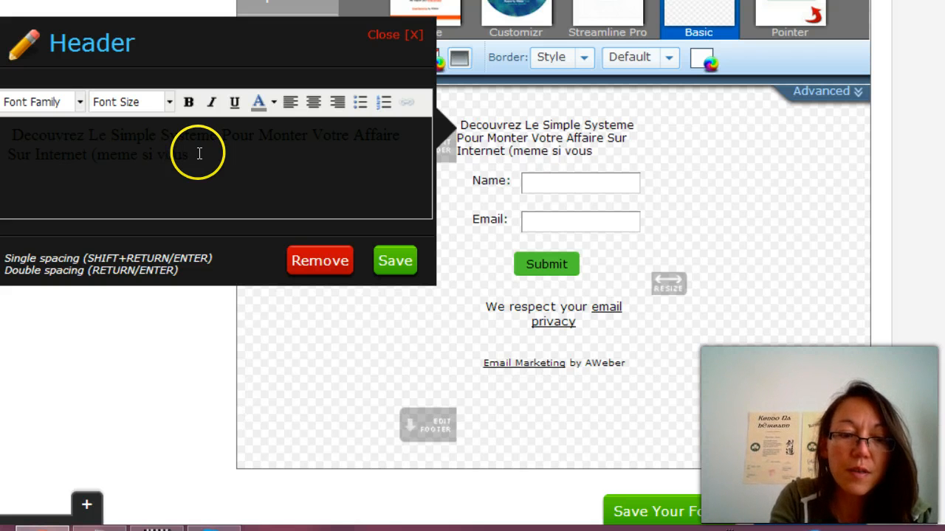
{"action": "type", "text": "etes tec"}
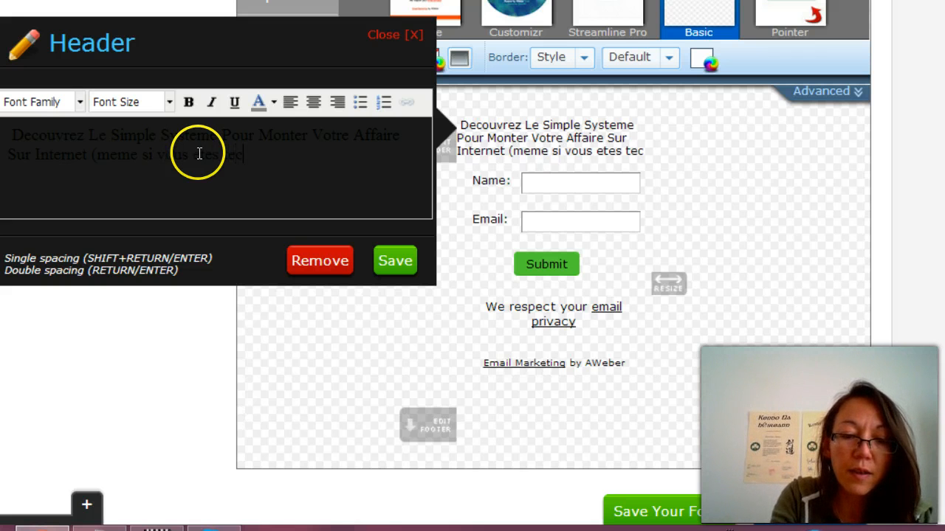
{"action": "type", "text": "hnop"}
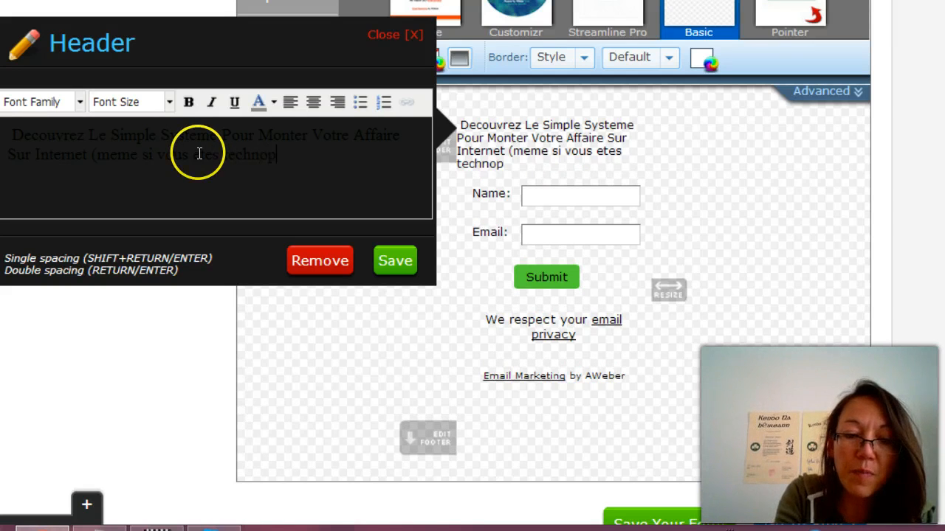
{"action": "type", "text": "hobe!"}
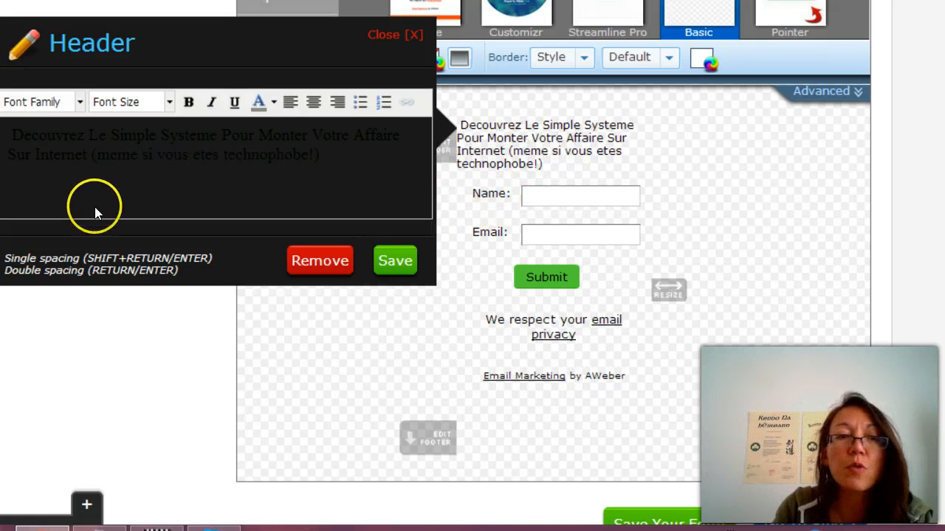
Step: Colour the whole header text dark blue and set its font size to 14px
{"action": "left_click_drag", "start_coordinate": [9, 135], "coordinate": [351, 153]}
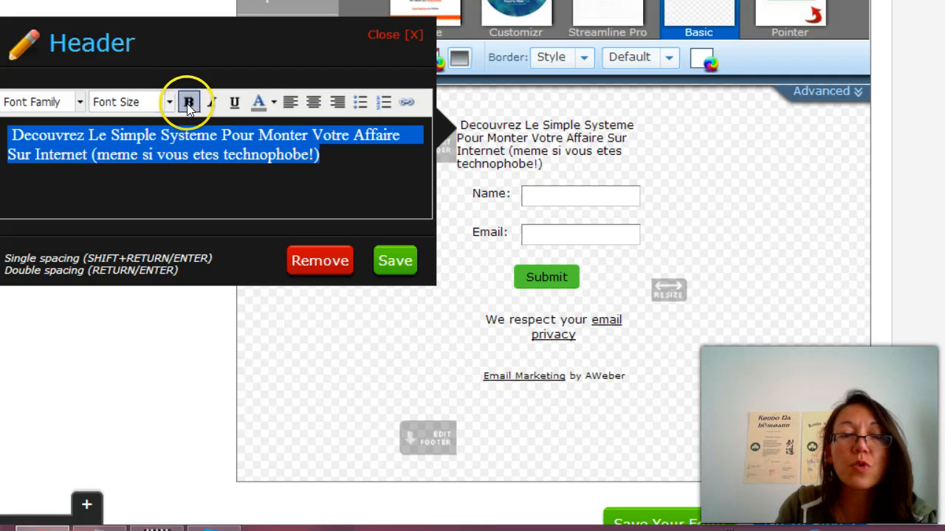
{"action": "left_click", "coordinate": [273, 103]}
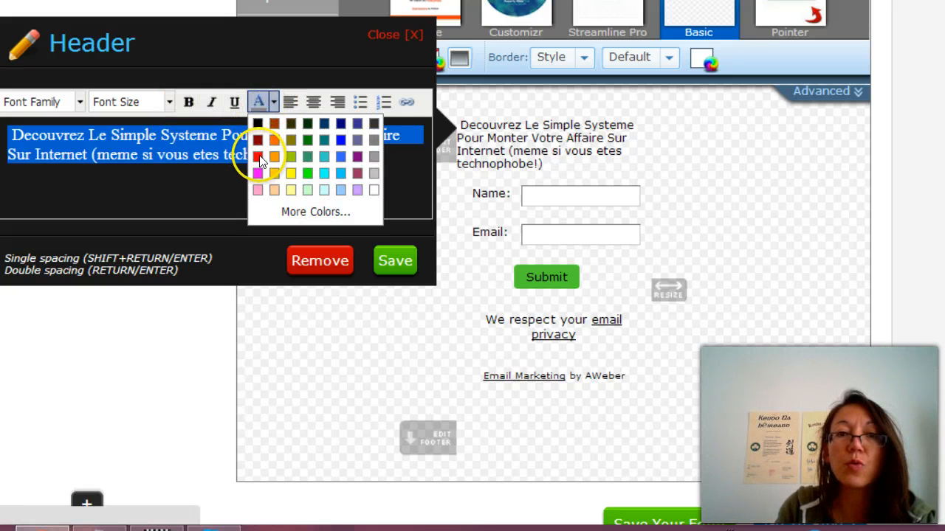
{"action": "left_click", "coordinate": [341, 124]}
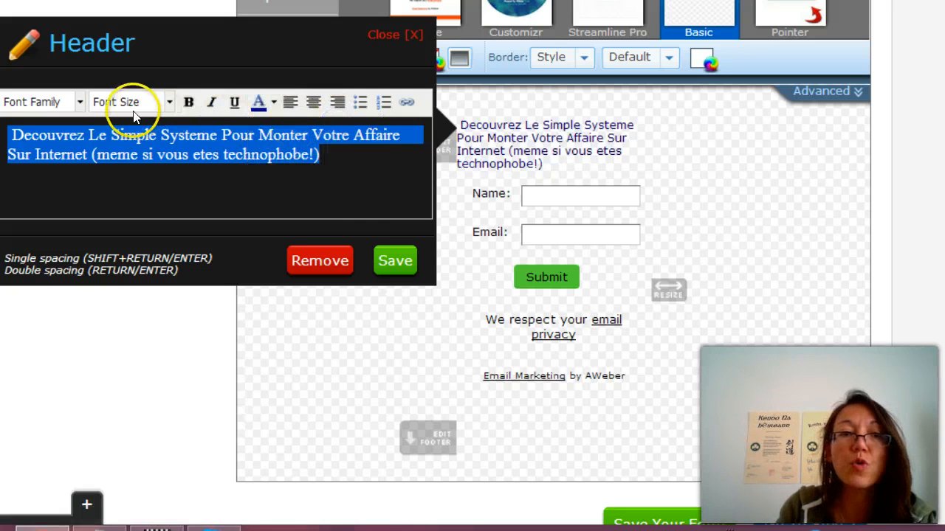
{"action": "left_click", "coordinate": [169, 101]}
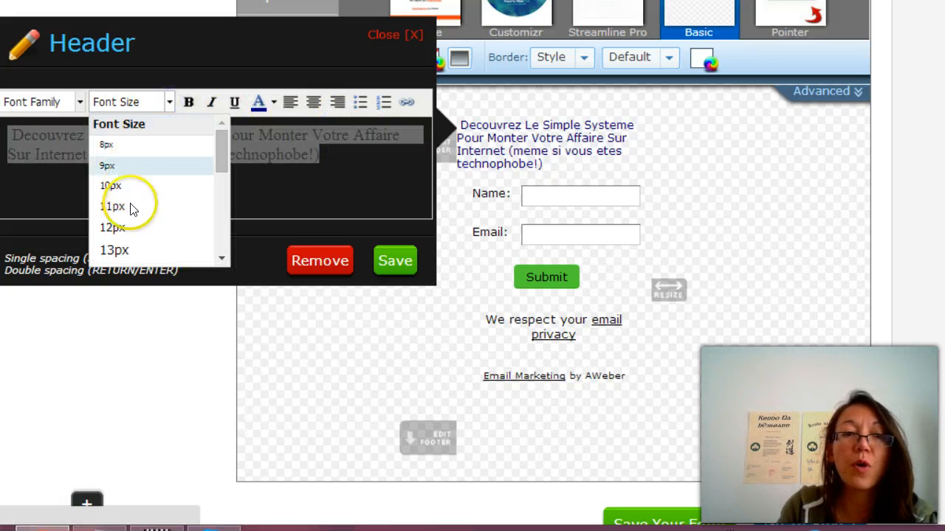
{"action": "left_click_drag", "start_coordinate": [224, 144], "coordinate": [228, 175]}
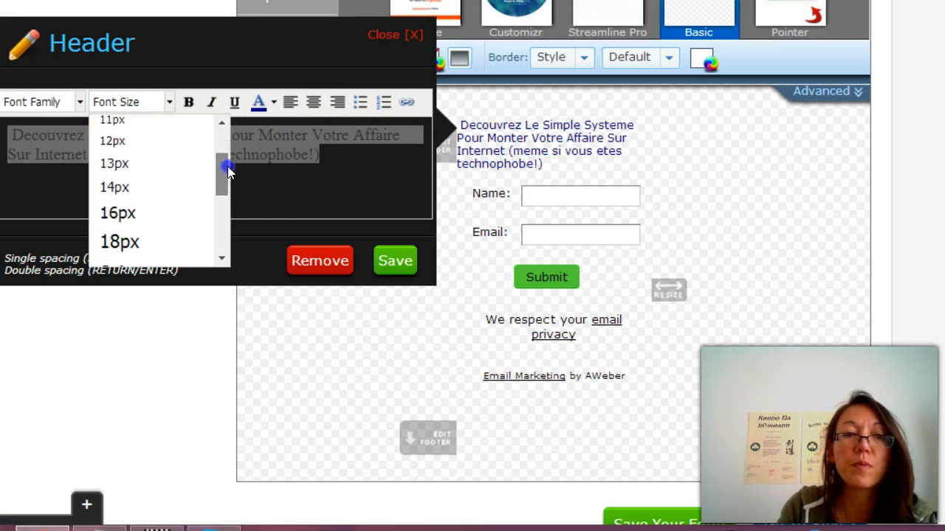
{"action": "left_click", "coordinate": [127, 187]}
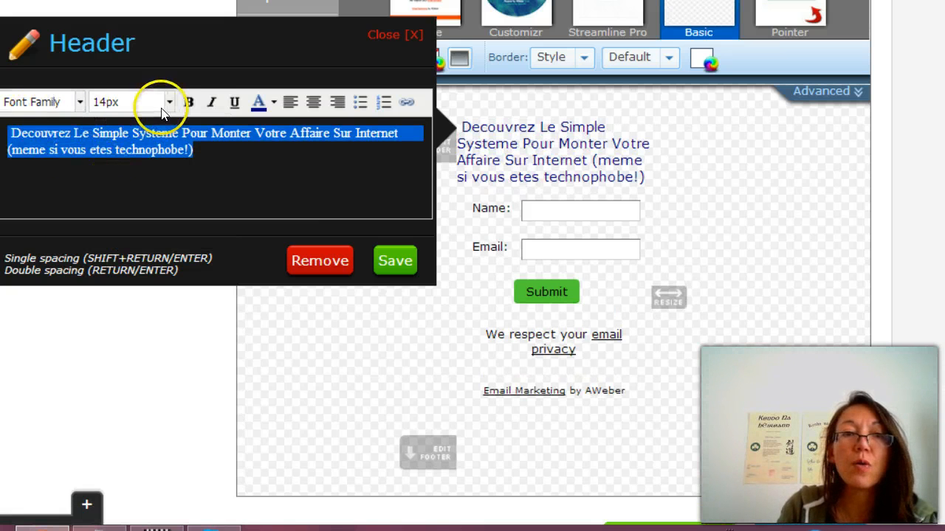
Step: Make the header text bold and centred, and save the header
{"action": "left_click", "coordinate": [189, 102]}
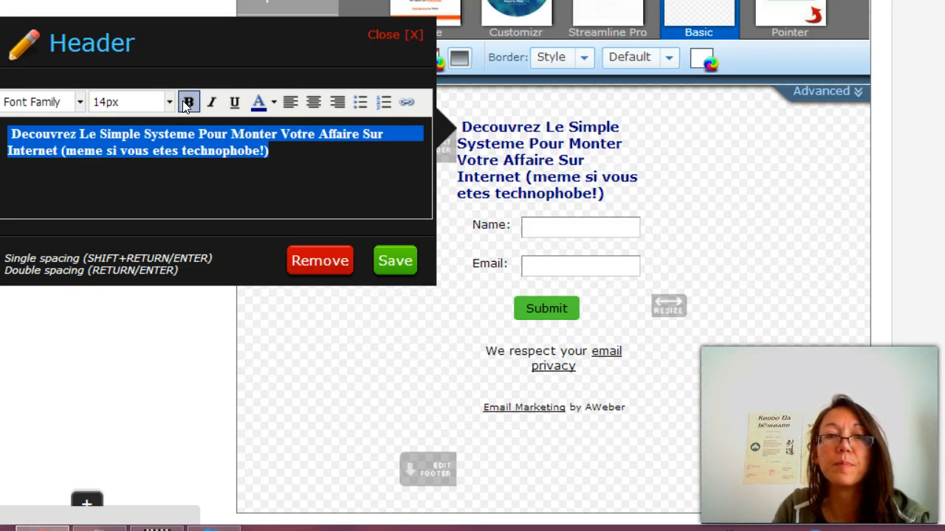
{"action": "left_click", "coordinate": [314, 102]}
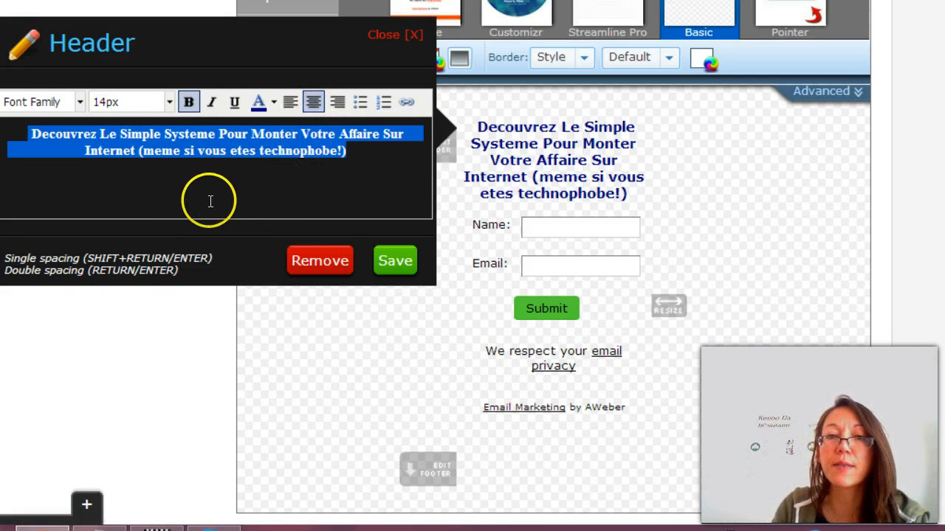
{"action": "left_click", "coordinate": [385, 262]}
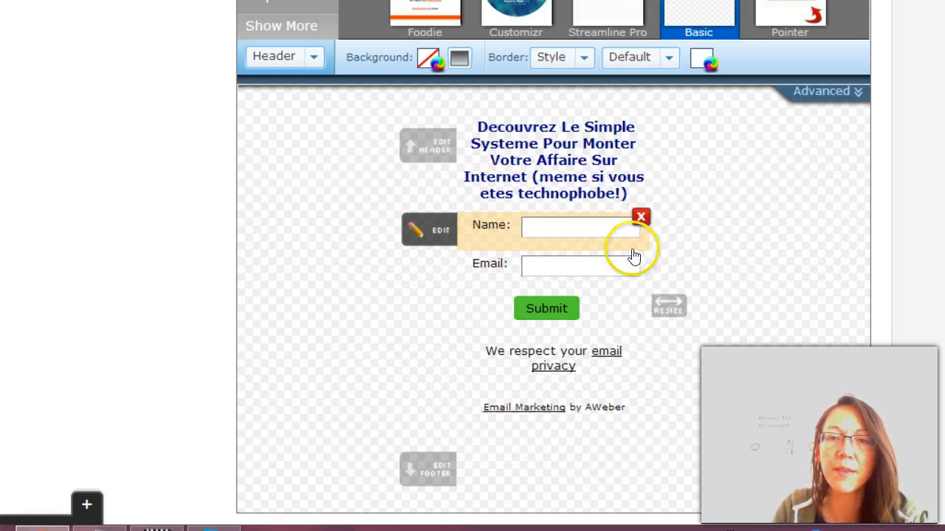
Step: Change the form's full name label to "Votre Nom:" and save the field
{"action": "left_click", "coordinate": [438, 232]}
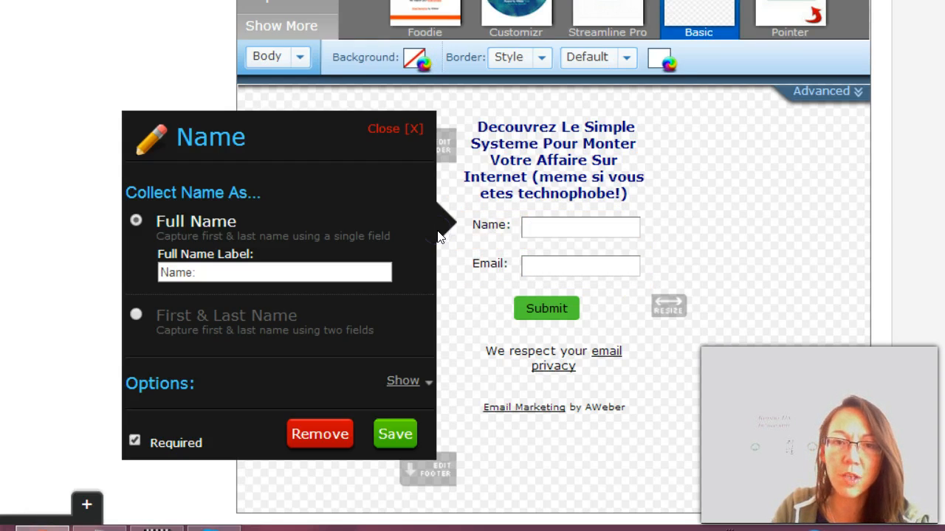
{"action": "left_click", "coordinate": [313, 275]}
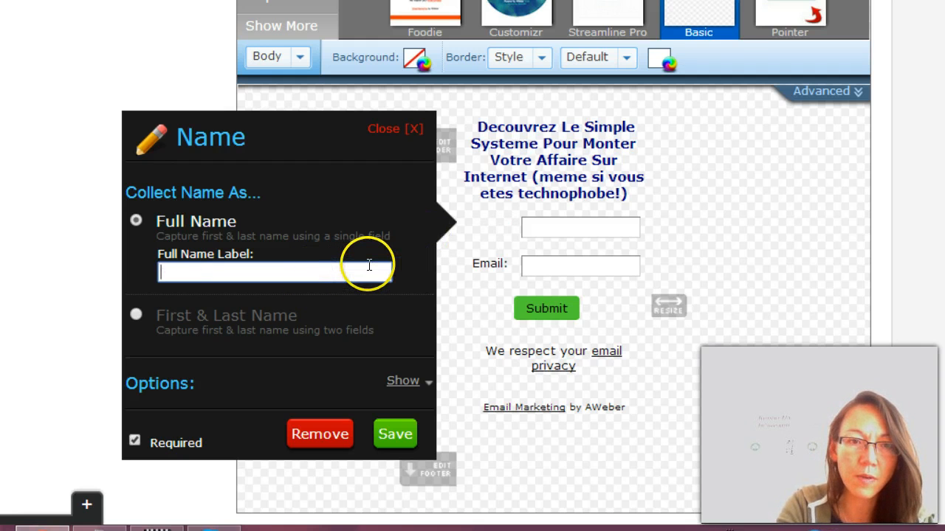
{"action": "type", "text": "Votre "}
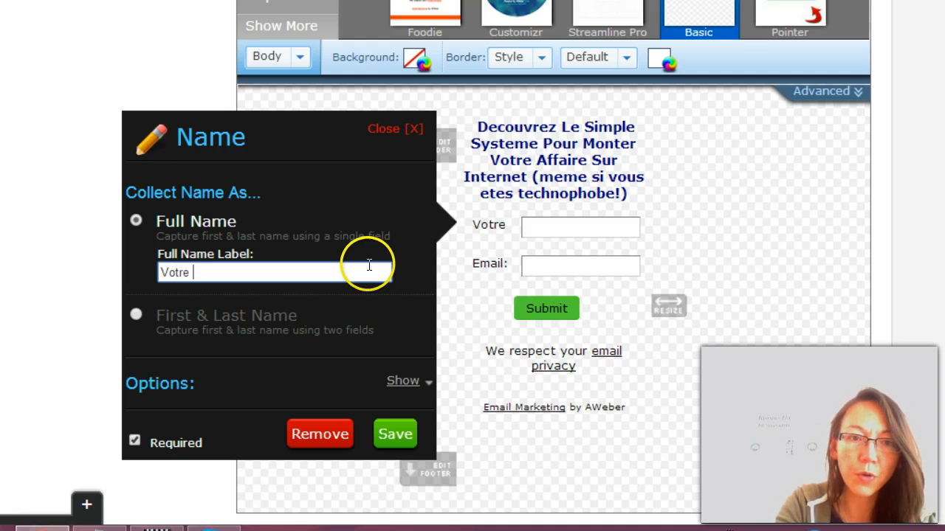
{"action": "type", "text": "Nom:"}
{"action": "left_click", "coordinate": [398, 435]}
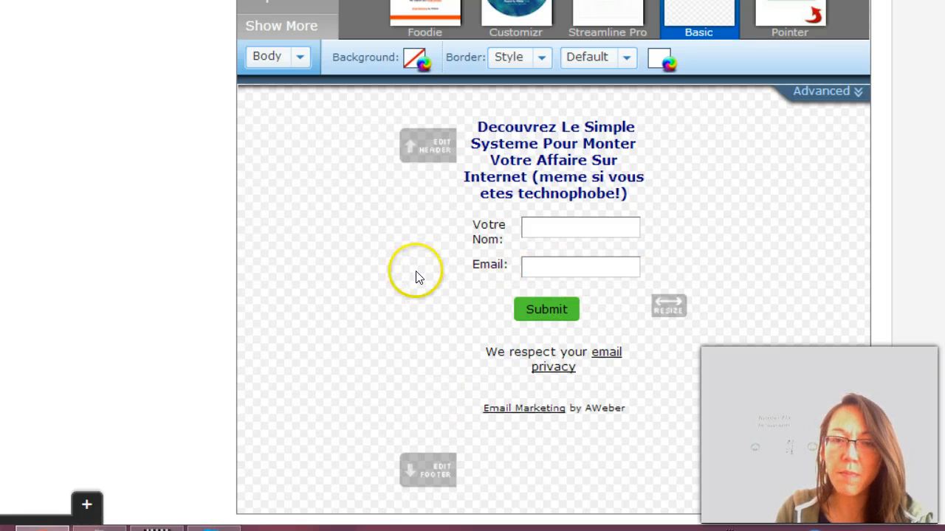
Step: Change the form's email field label to "Votre Email:" and save the field
{"action": "mouse_move", "coordinate": [480, 279]}
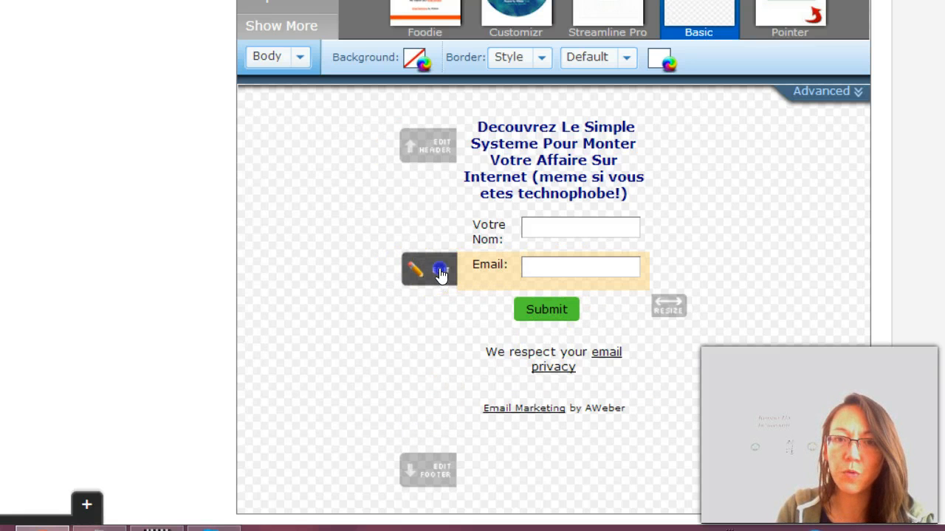
{"action": "left_click", "coordinate": [440, 273]}
{"action": "left_click", "coordinate": [182, 234]}
{"action": "type", "text": "Vo"}
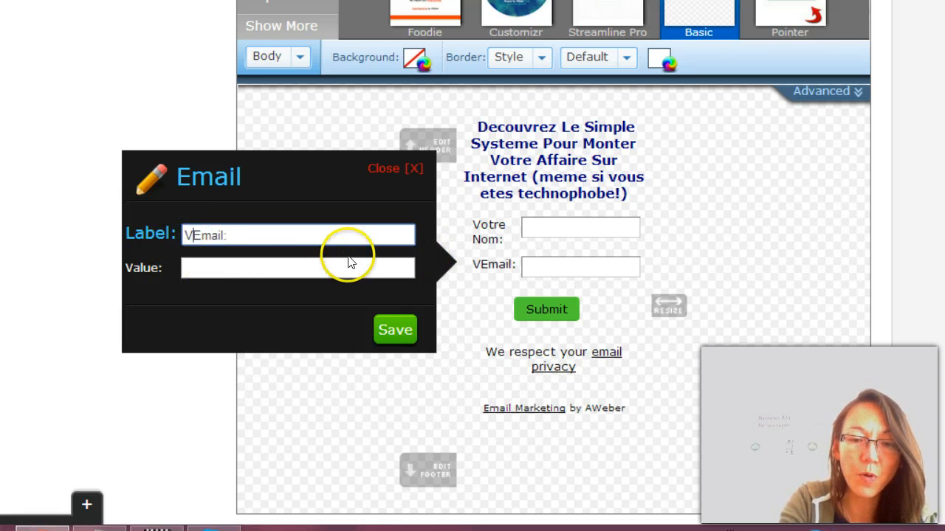
{"action": "type", "text": "tre"}
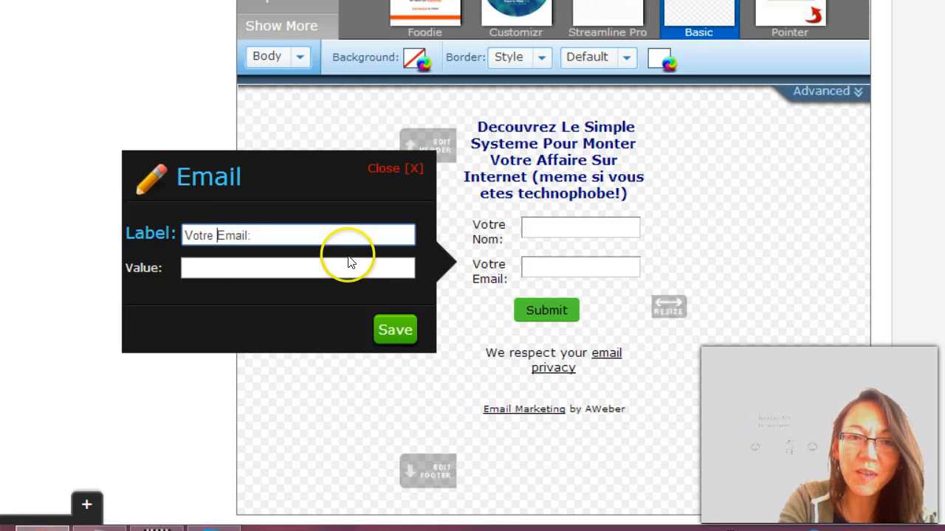
{"action": "left_click", "coordinate": [390, 335]}
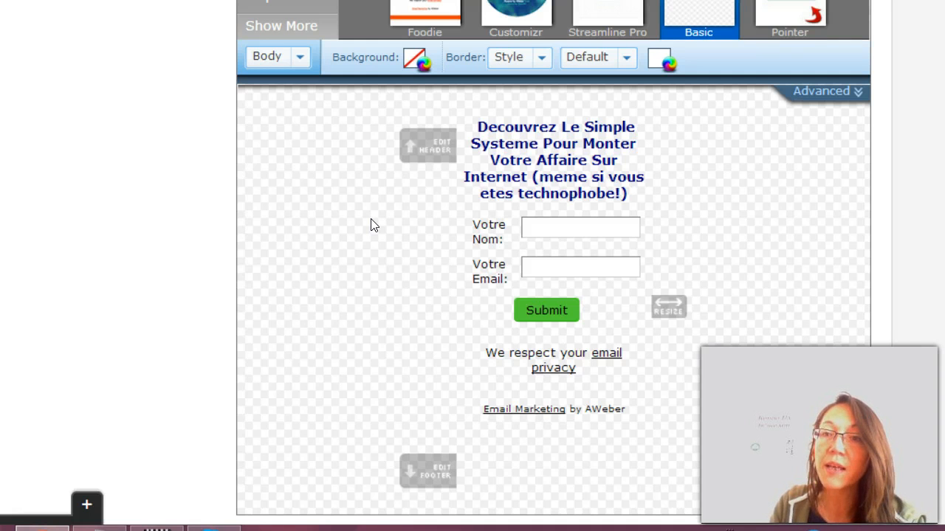
{"action": "left_click", "coordinate": [392, 199]}
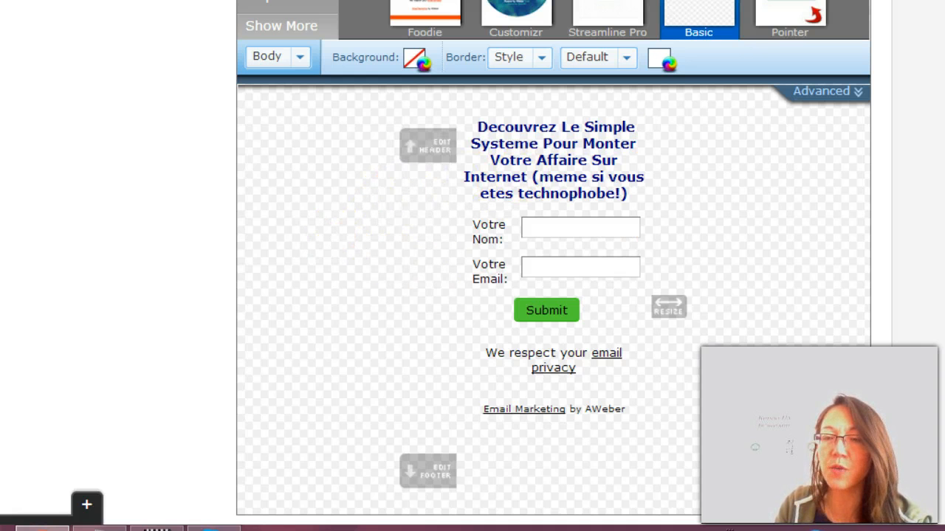
Step: Replace the submit button's text with "Acces Immediat!" and save the button
{"action": "scroll", "coordinate": [553, 263], "scroll_direction": "down", "scroll_amount": 2}
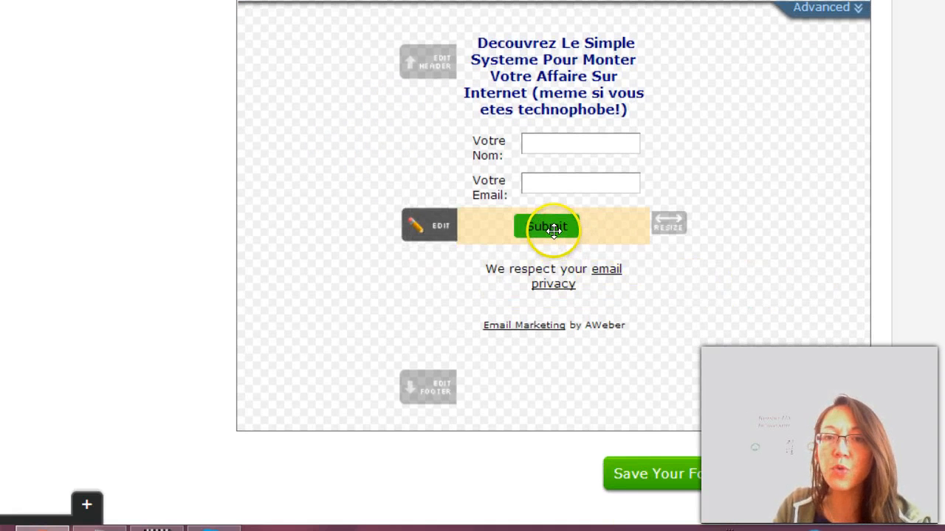
{"action": "mouse_move", "coordinate": [547, 227]}
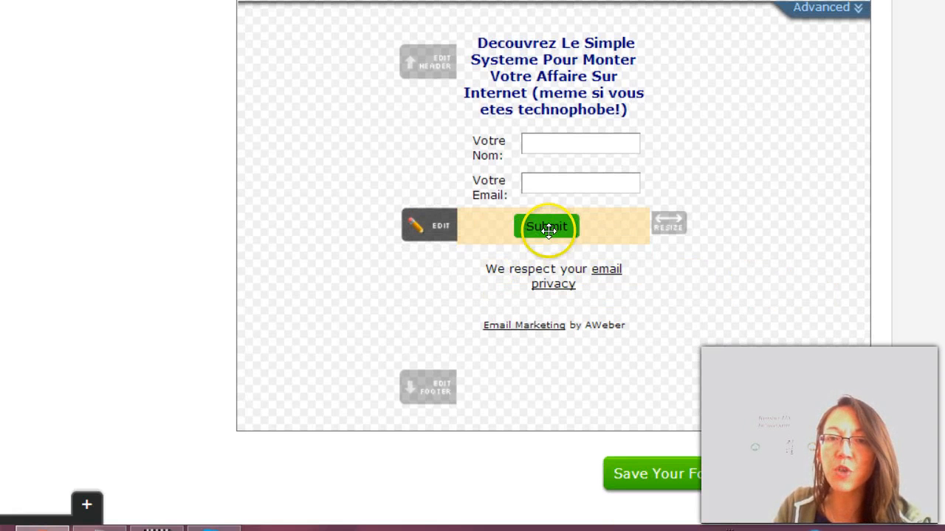
{"action": "left_click", "coordinate": [433, 224]}
{"action": "left_click", "coordinate": [368, 187]}
{"action": "key", "text": "BackSpace"}
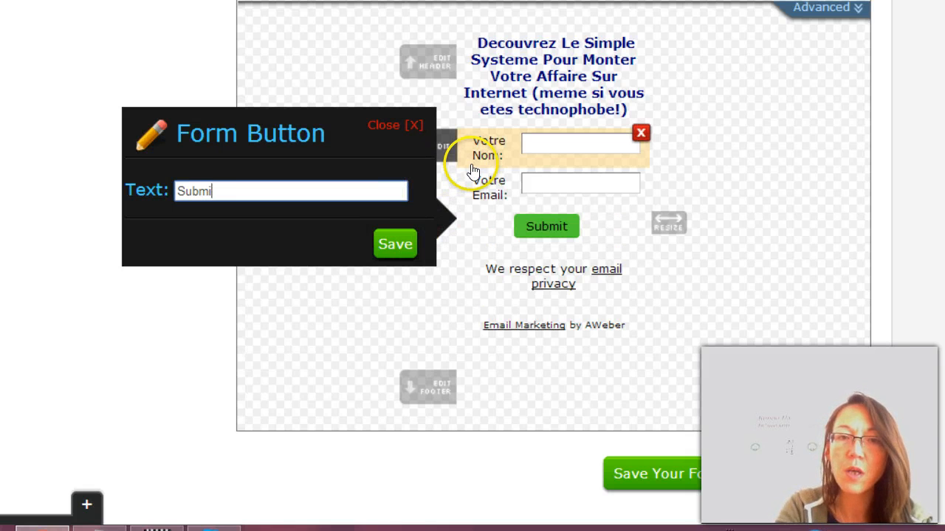
{"action": "key", "text": "BackSpace"}
{"action": "key", "text": "BackSpace"}
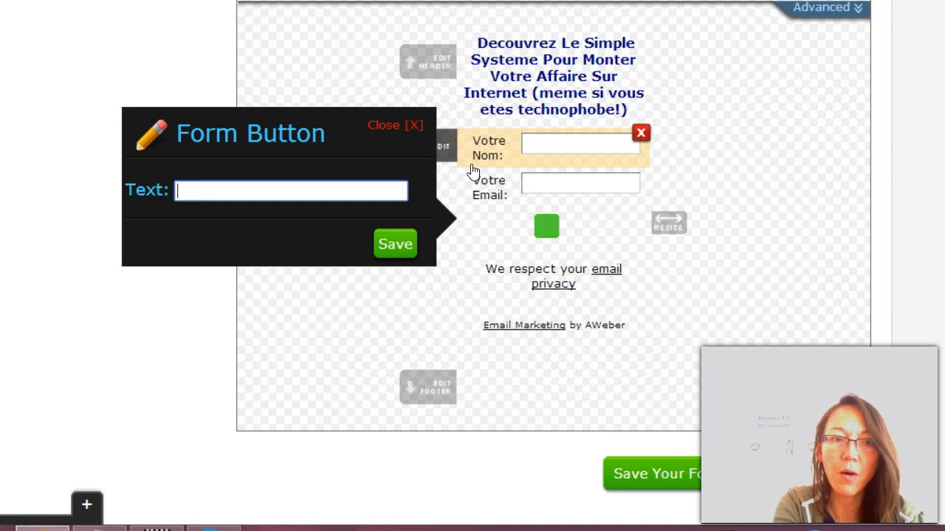
{"action": "type", "text": "Acce"}
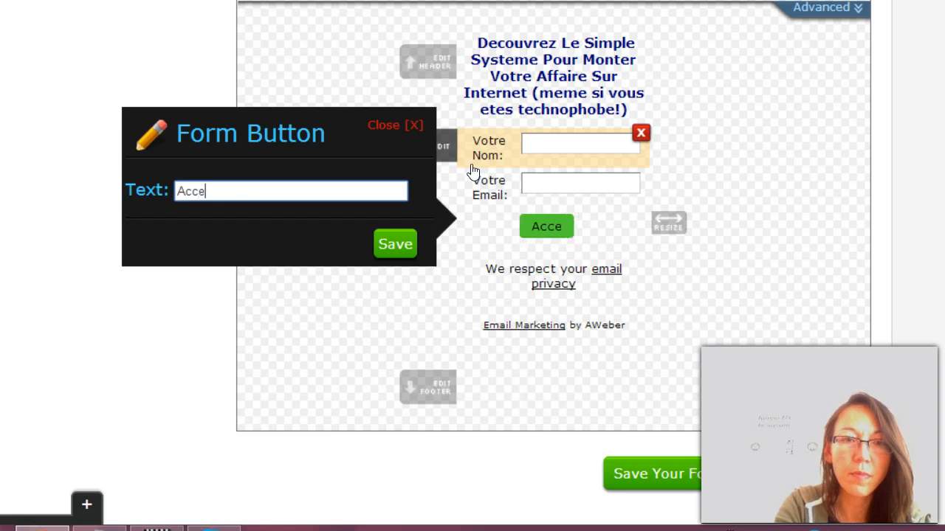
{"action": "type", "text": "s Immediat"}
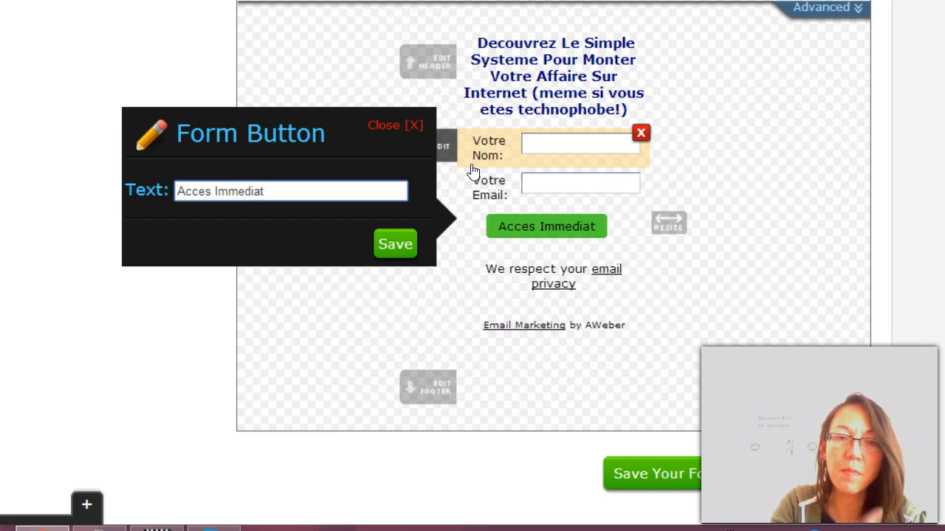
{"action": "type", "text": "!"}
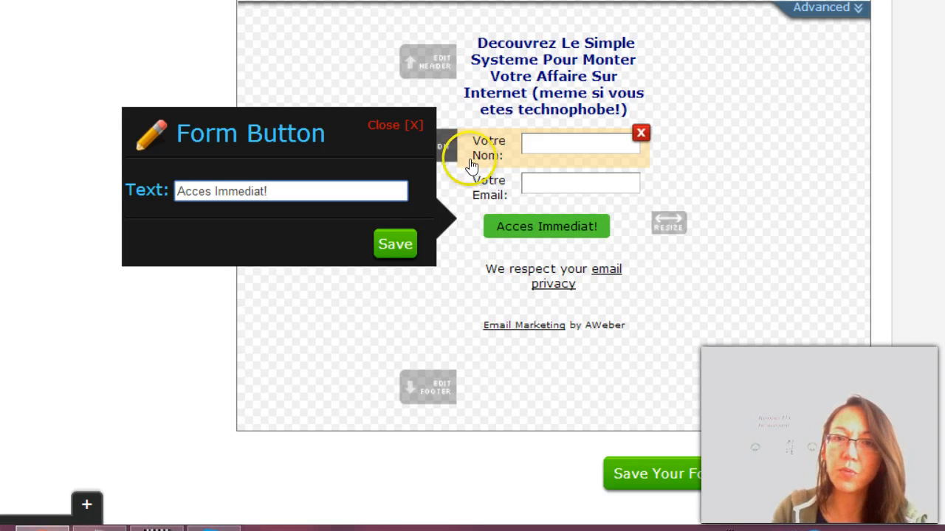
{"action": "left_click", "coordinate": [380, 244]}
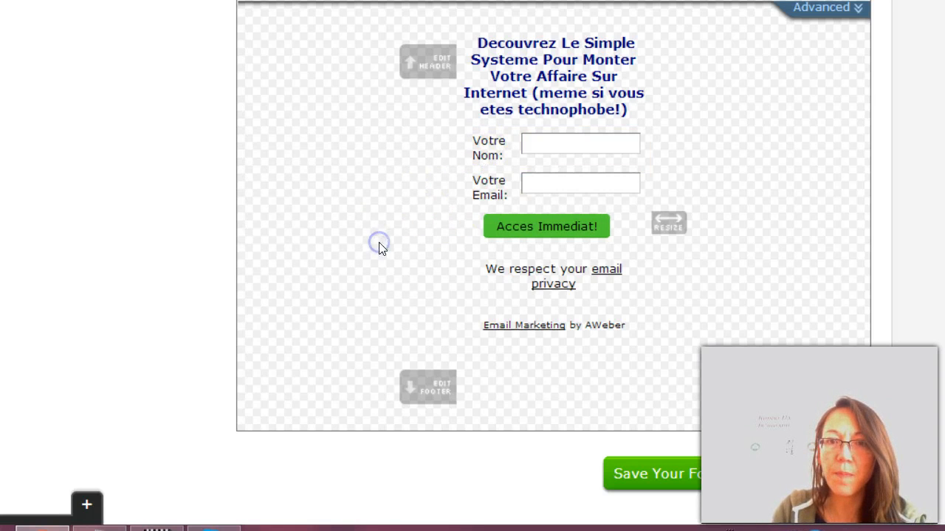
Step: Remove the email privacy line and the "Email Marketing by AWeber" line from the form
{"action": "mouse_move", "coordinate": [623, 310]}
{"action": "mouse_move", "coordinate": [595, 282]}
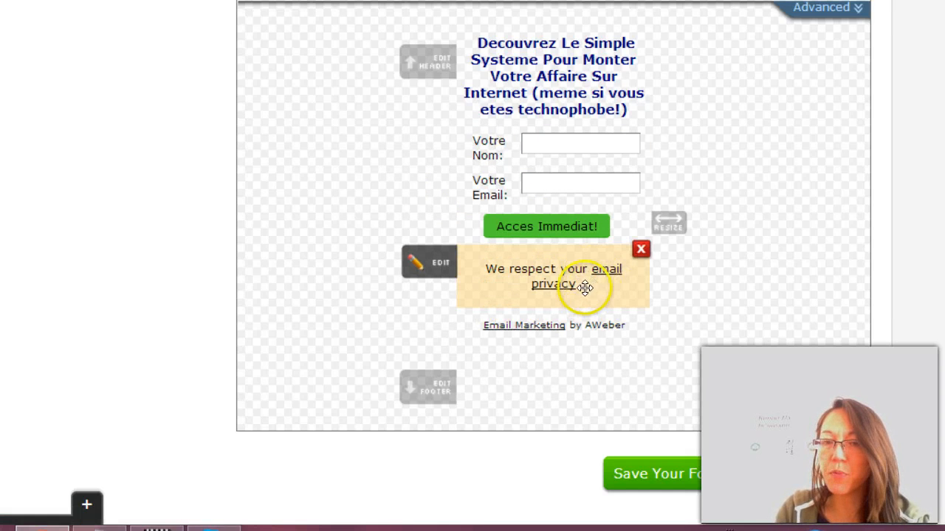
{"action": "left_click", "coordinate": [642, 251]}
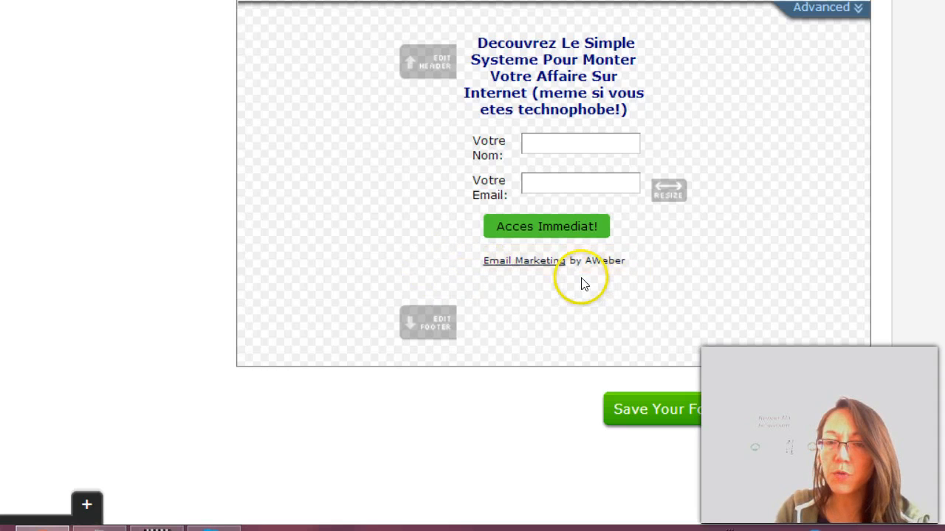
{"action": "left_click", "coordinate": [443, 266]}
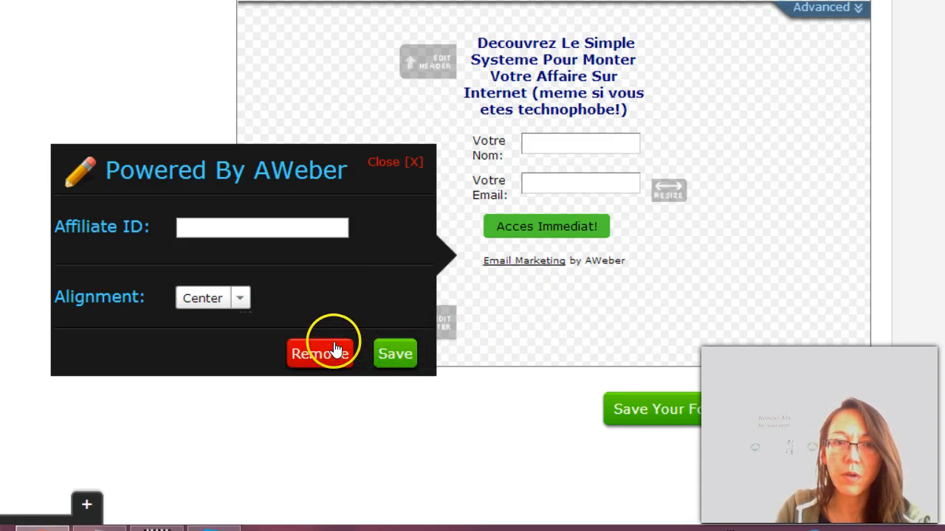
{"action": "left_click", "coordinate": [393, 164]}
{"action": "mouse_move", "coordinate": [554, 300]}
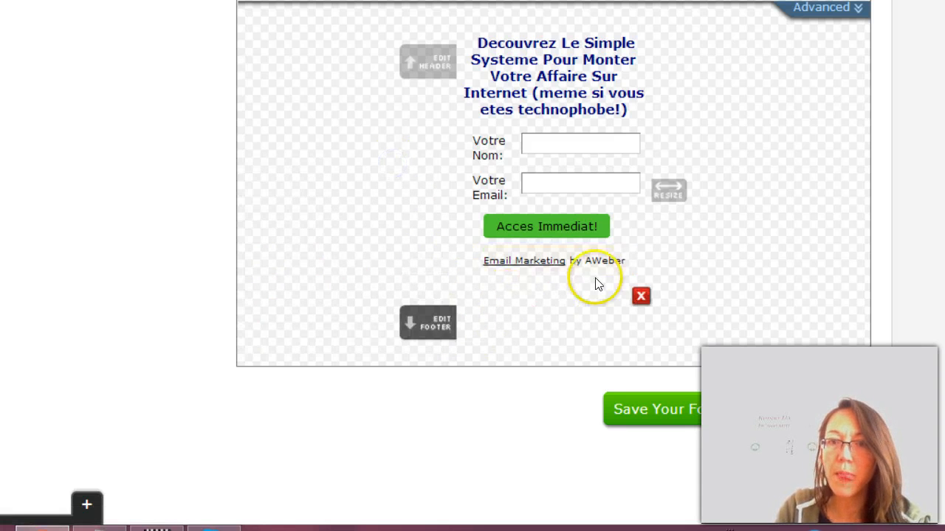
{"action": "left_click", "coordinate": [642, 250]}
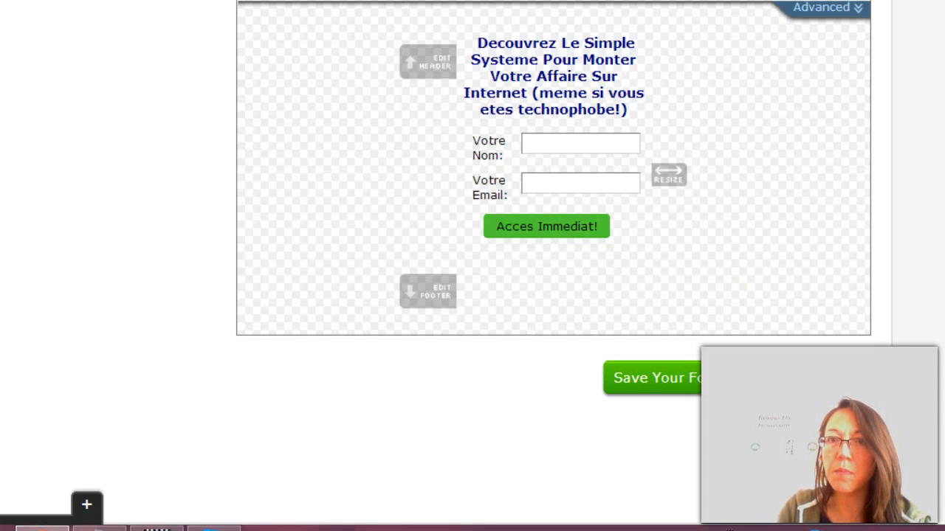
Step: Examine the form layout together with the template choices and the form elements that can be added
{"action": "scroll", "coordinate": [554, 222], "scroll_direction": "up", "scroll_amount": 3}
{"action": "scroll", "coordinate": [554, 222], "scroll_direction": "up", "scroll_amount": 2}
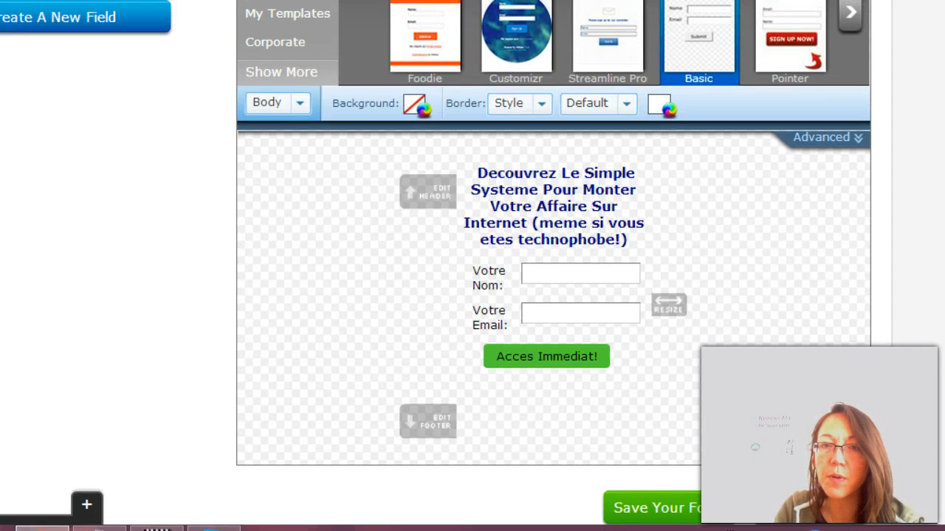
{"action": "scroll", "coordinate": [553, 266], "scroll_direction": "up", "scroll_amount": 5}
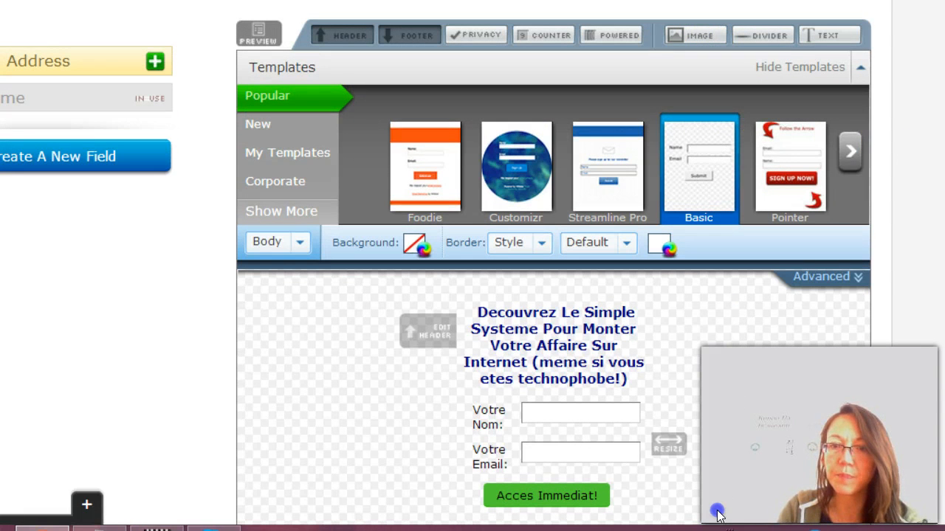
{"action": "scroll", "coordinate": [553, 265], "scroll_direction": "down", "scroll_amount": 5}
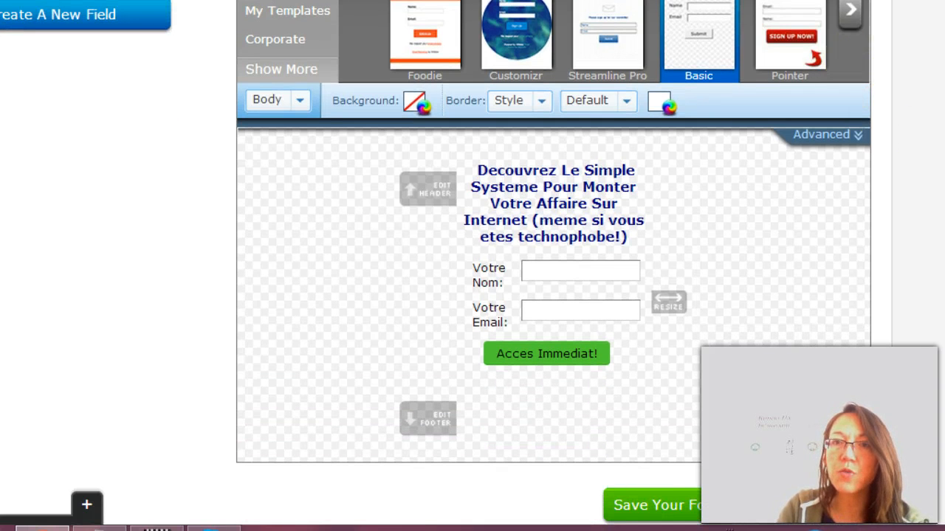
{"action": "scroll", "coordinate": [554, 266], "scroll_direction": "up", "scroll_amount": 4}
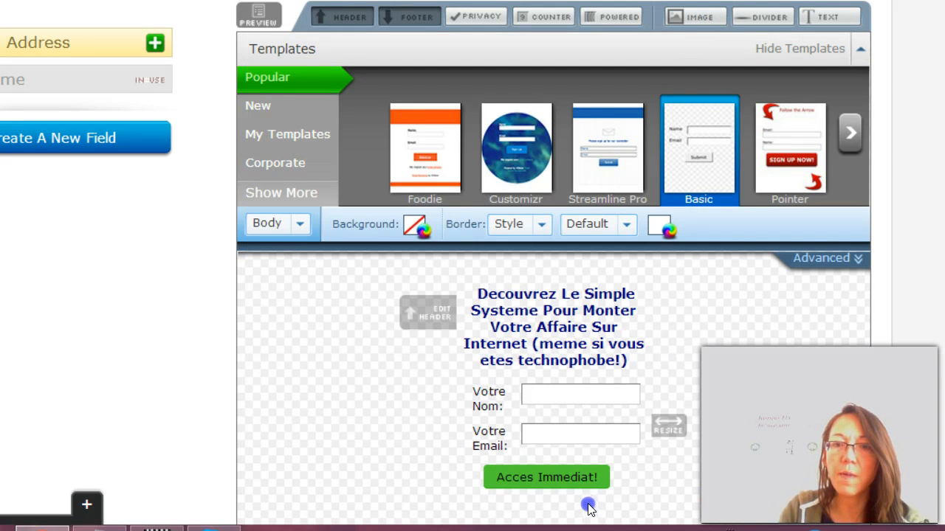
{"action": "scroll", "coordinate": [553, 265], "scroll_direction": "down", "scroll_amount": 2}
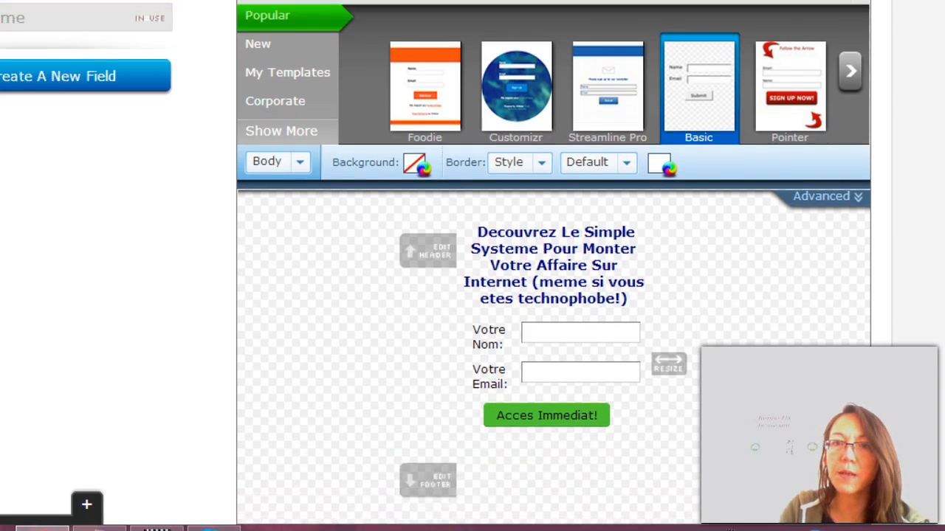
{"action": "scroll", "coordinate": [554, 266], "scroll_direction": "down", "scroll_amount": 1}
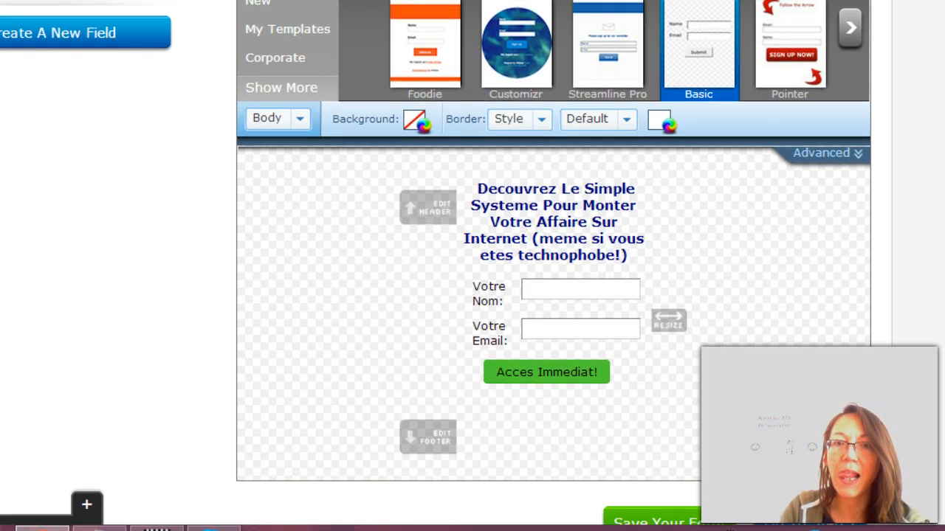
{"action": "scroll", "coordinate": [553, 266], "scroll_direction": "up", "scroll_amount": 3}
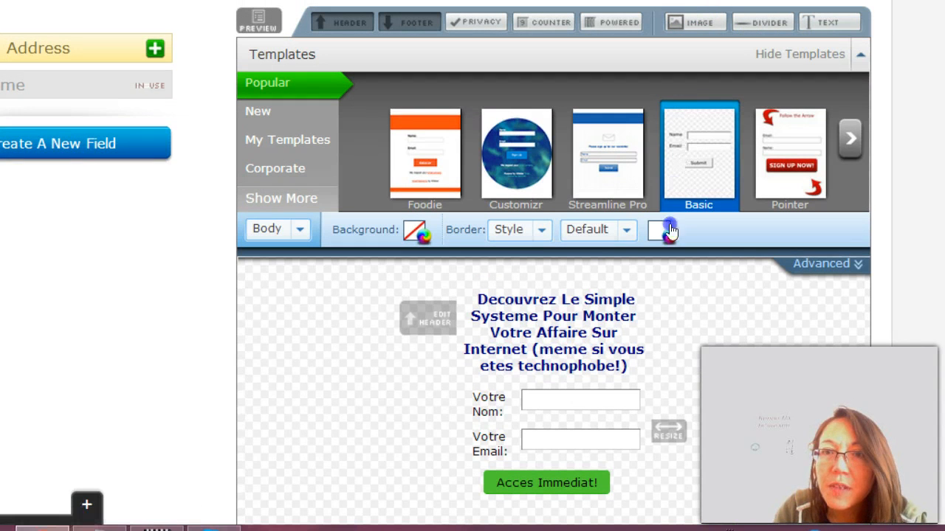
{"action": "scroll", "coordinate": [553, 266], "scroll_direction": "down", "scroll_amount": 2}
{"action": "scroll", "coordinate": [553, 265], "scroll_direction": "up", "scroll_amount": 2}
{"action": "scroll", "coordinate": [554, 266], "scroll_direction": "up", "scroll_amount": 1}
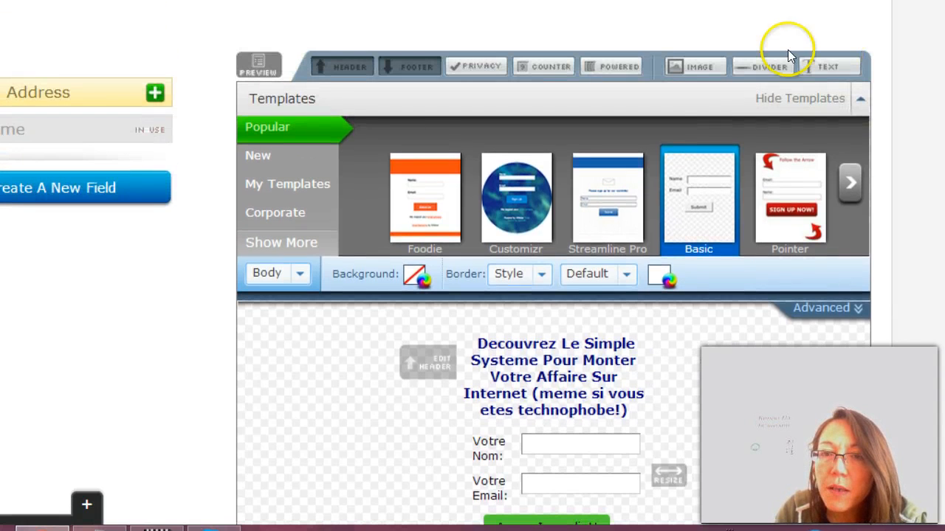
Step: Add an image element to the form and set its position to Center
{"action": "left_click", "coordinate": [686, 67]}
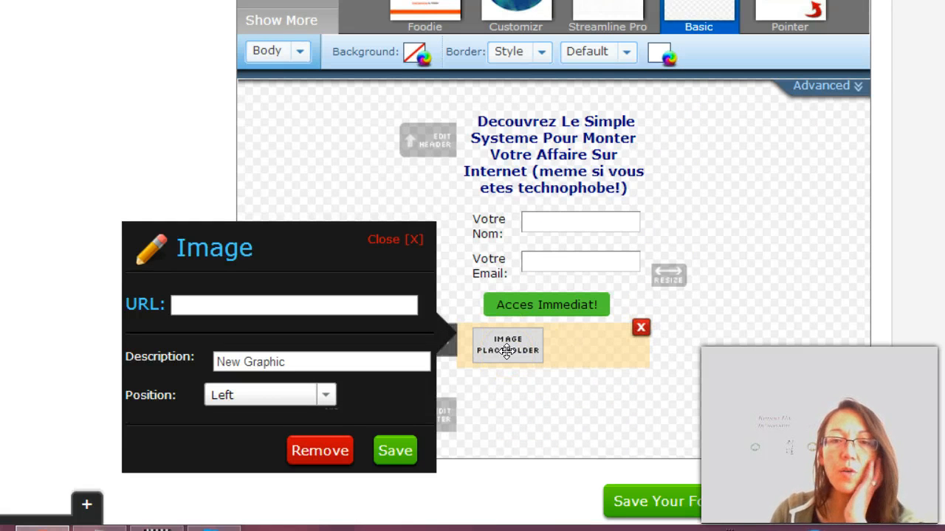
{"action": "left_click", "coordinate": [327, 397]}
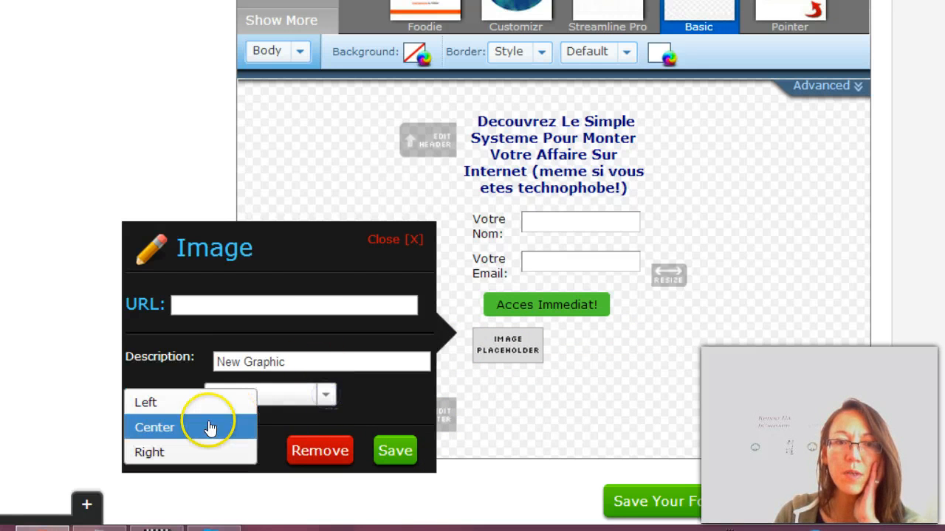
{"action": "left_click", "coordinate": [169, 438]}
{"action": "left_click", "coordinate": [277, 306]}
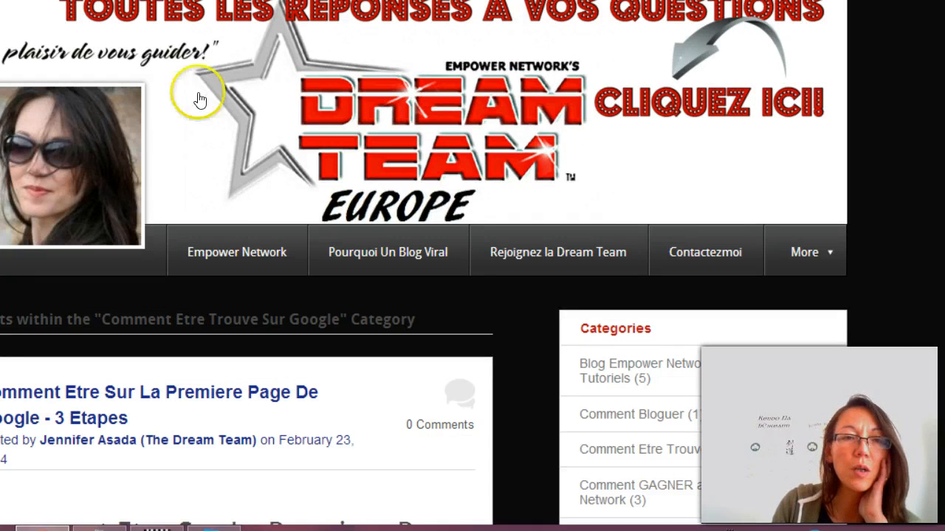
Step: Copy the image URL of the profile photo in the blog's header
{"action": "mouse_move", "coordinate": [64, 133]}
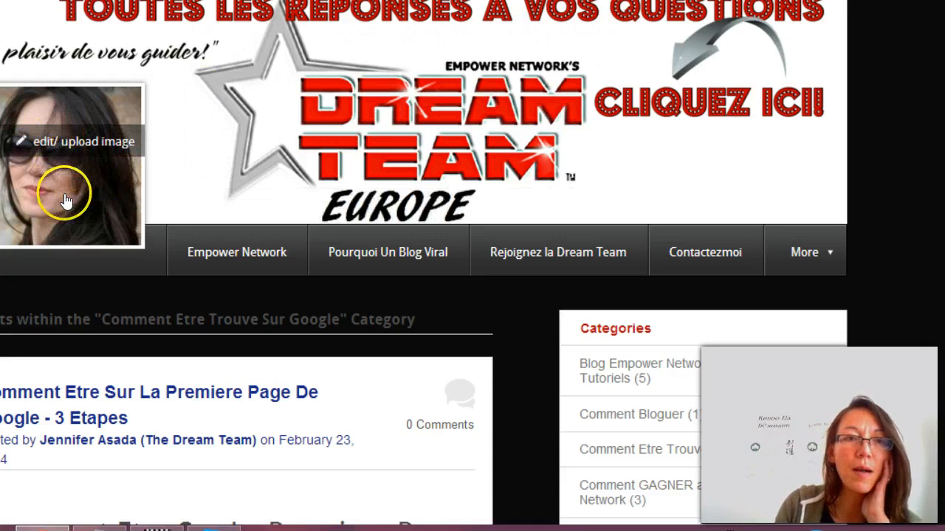
{"action": "right_click", "coordinate": [101, 158]}
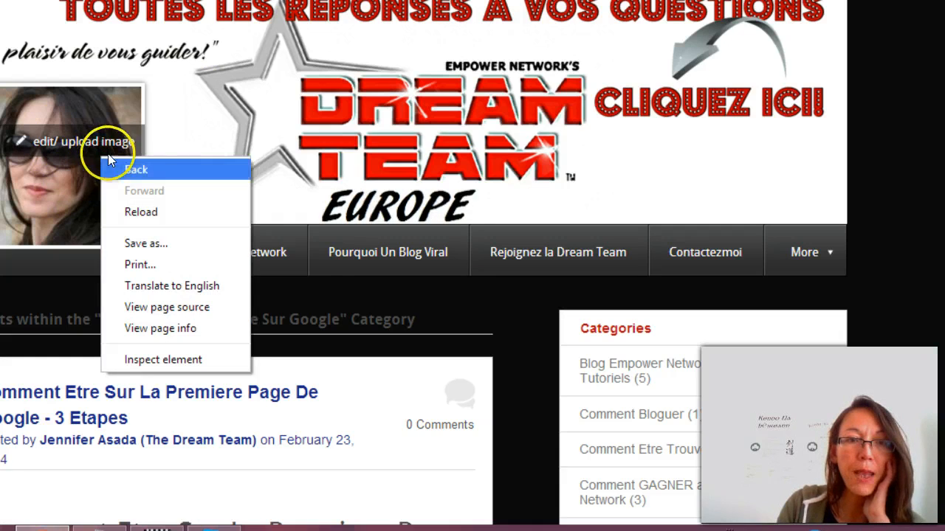
{"action": "left_click", "coordinate": [93, 193]}
{"action": "right_click", "coordinate": [81, 169]}
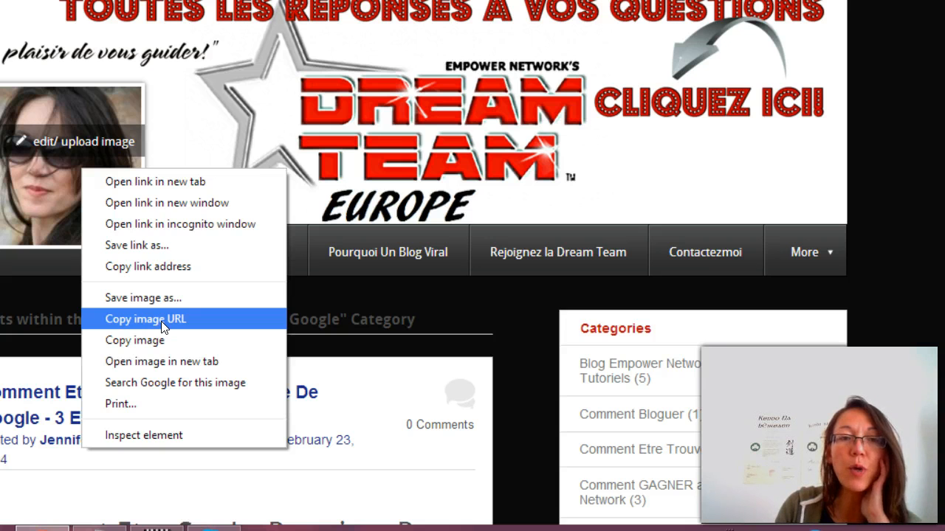
{"action": "left_click", "coordinate": [163, 325]}
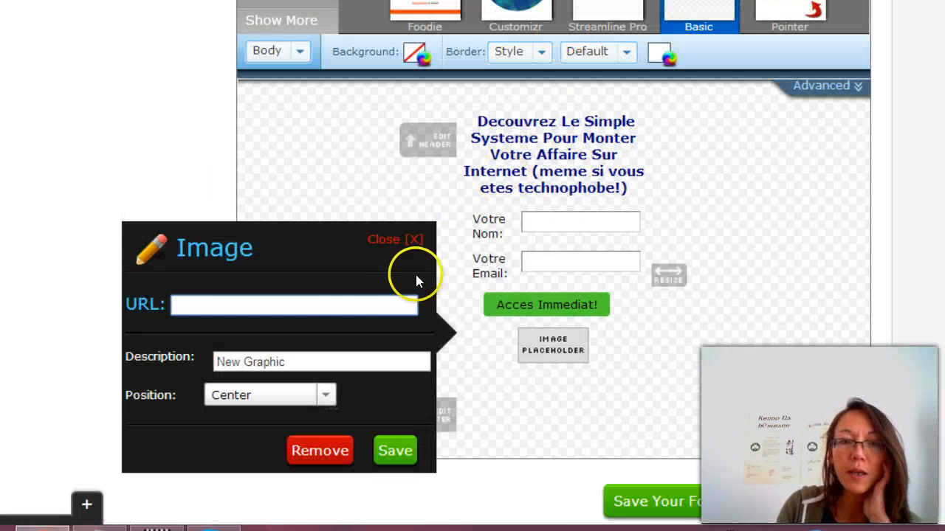
Step: Paste the copied profile photo URL as the image element's source and save the image settings
{"action": "left_click", "coordinate": [237, 305]}
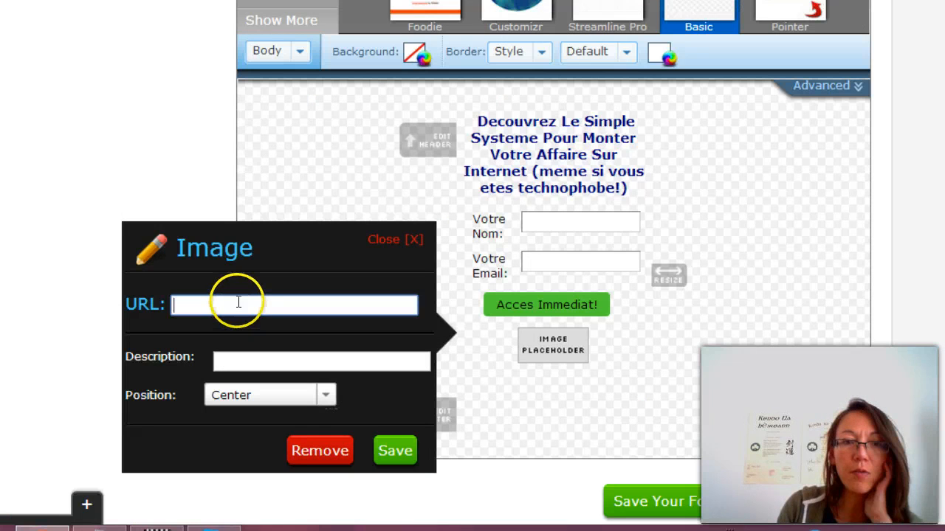
{"action": "right_click", "coordinate": [238, 306]}
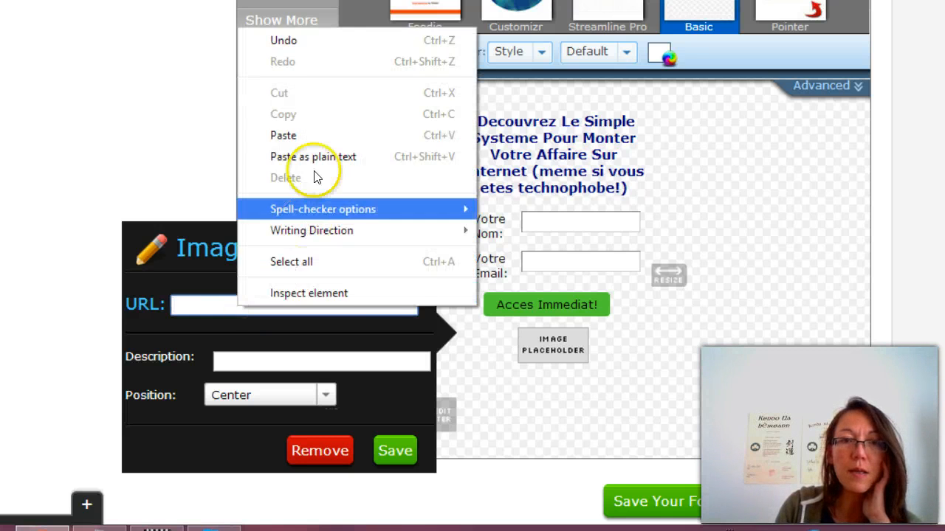
{"action": "left_click", "coordinate": [312, 136]}
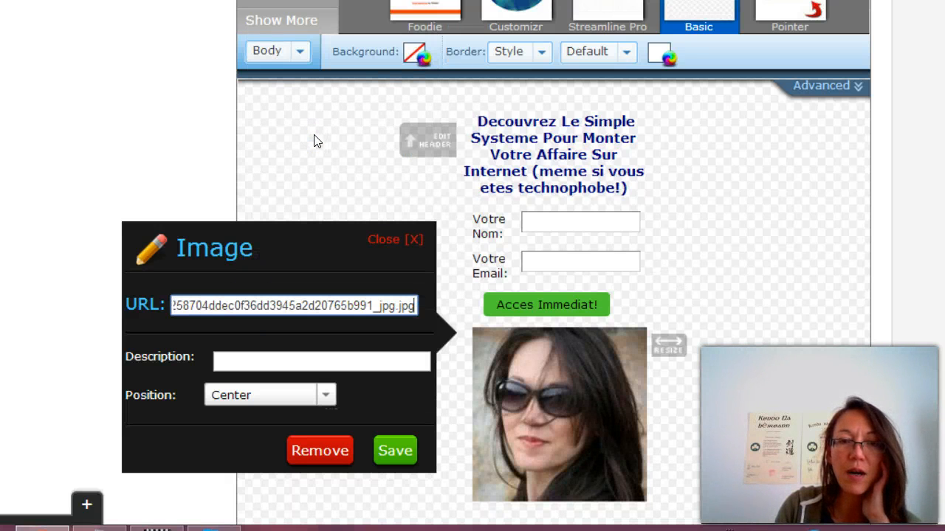
{"action": "left_click", "coordinate": [397, 452]}
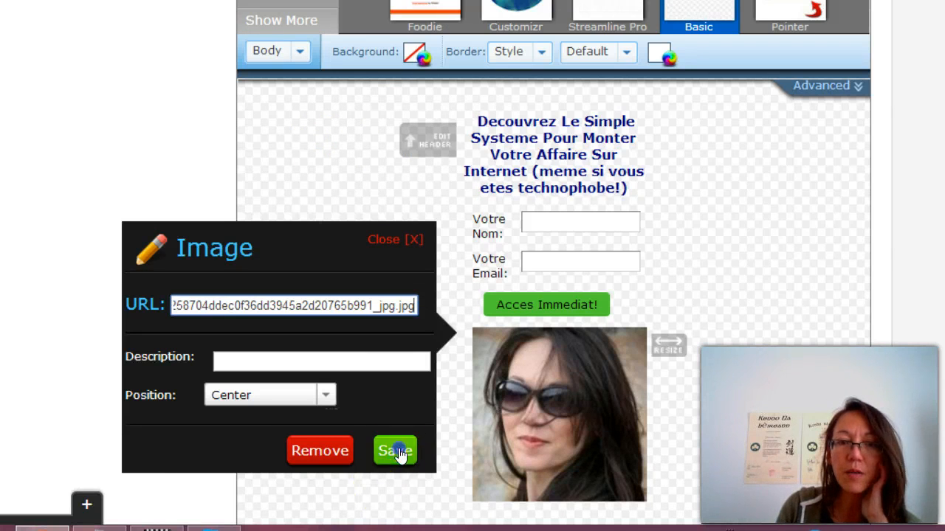
{"action": "left_click", "coordinate": [595, 389]}
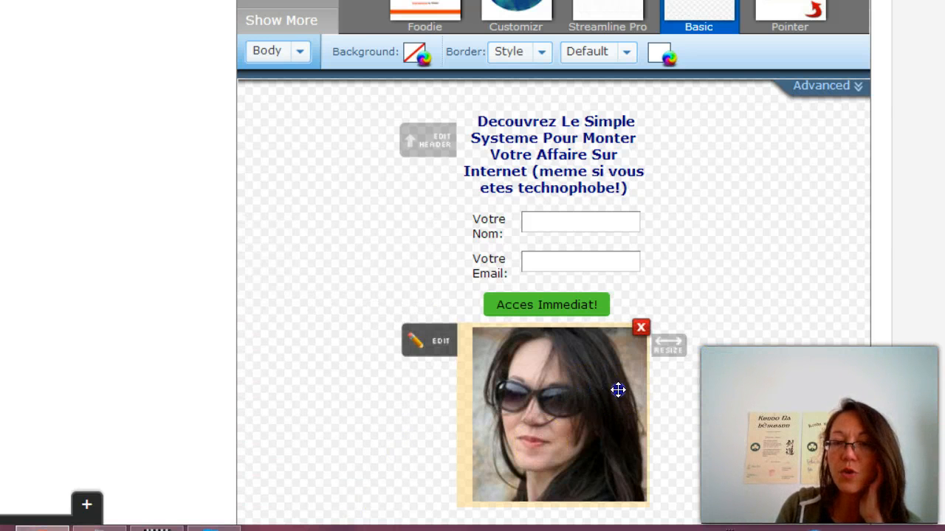
Step: Open the form's footer for editing and enter the text "votre video gratuite"
{"action": "scroll", "coordinate": [882, 416], "scroll_direction": "down", "scroll_amount": 1}
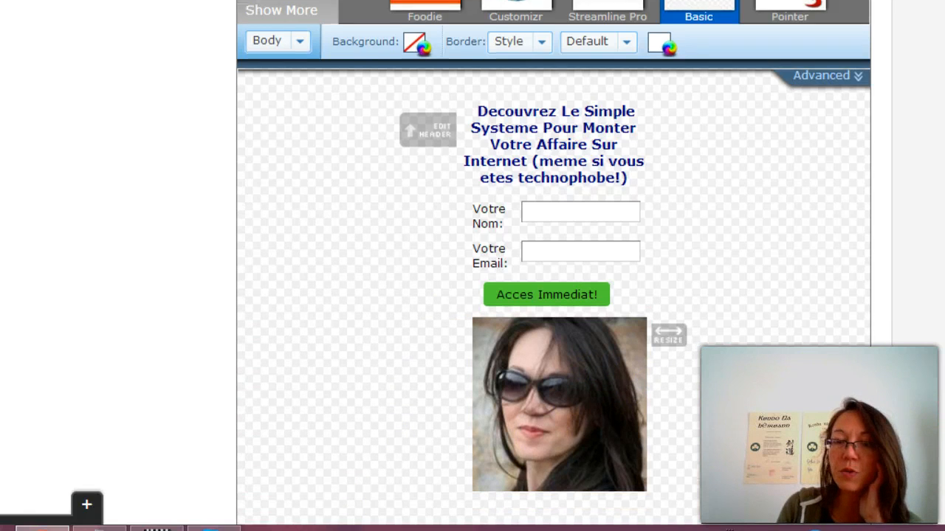
{"action": "scroll", "coordinate": [554, 296], "scroll_direction": "down", "scroll_amount": 3}
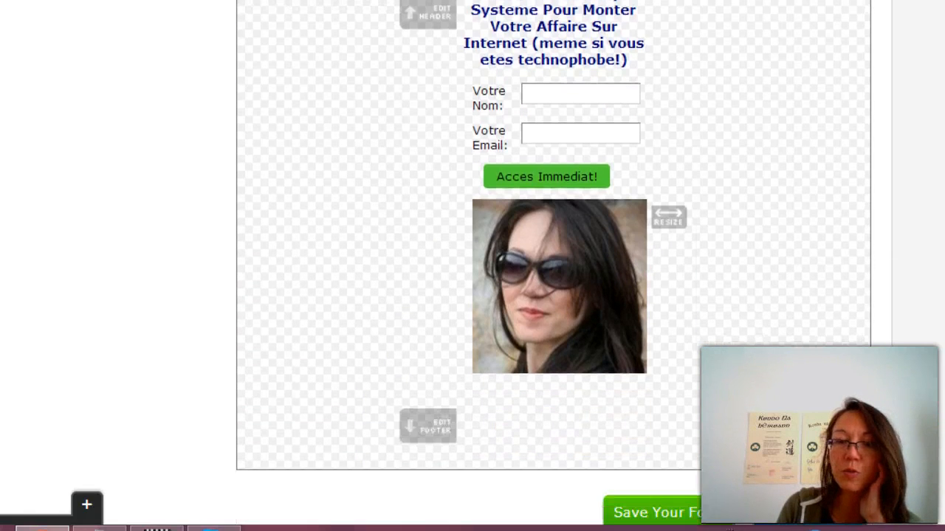
{"action": "left_click", "coordinate": [443, 428]}
{"action": "left_click", "coordinate": [586, 401]}
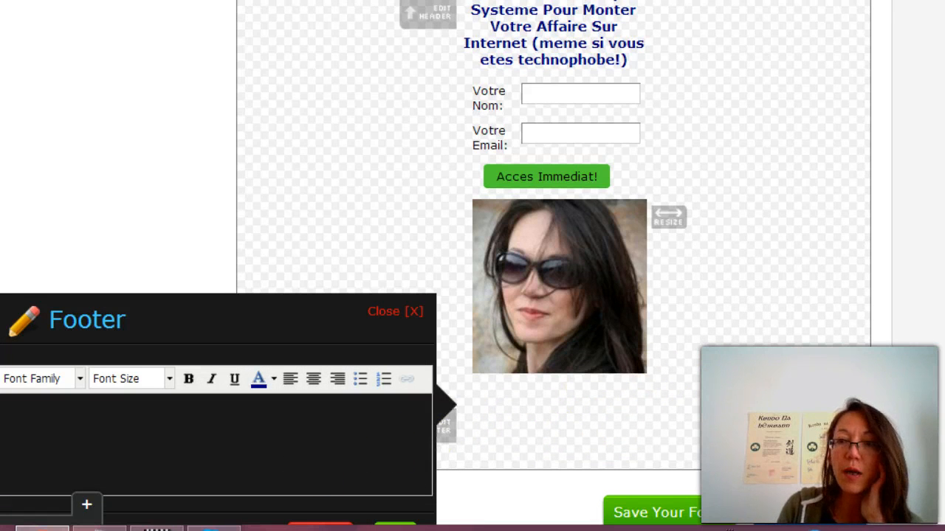
{"action": "scroll", "coordinate": [586, 401], "scroll_direction": "down", "scroll_amount": 4}
{"action": "left_click", "coordinate": [238, 273]}
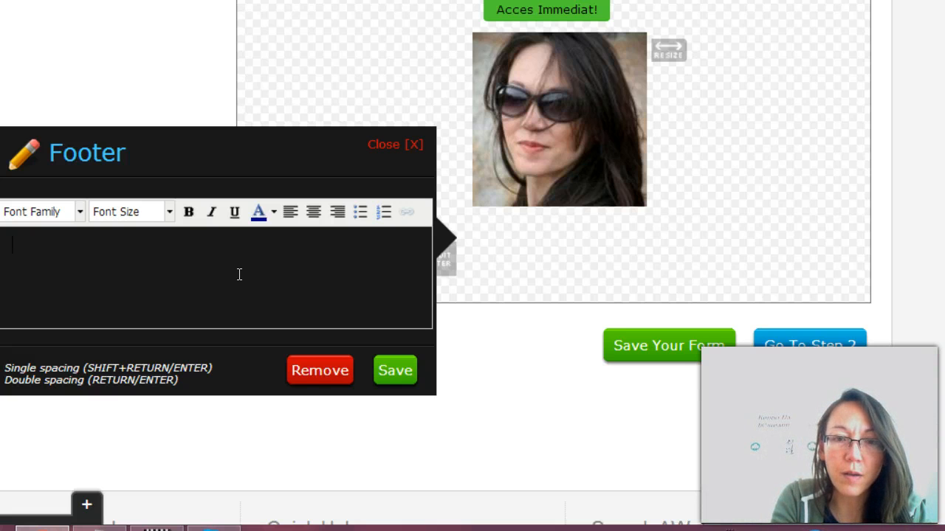
{"action": "type", "text": "votre"}
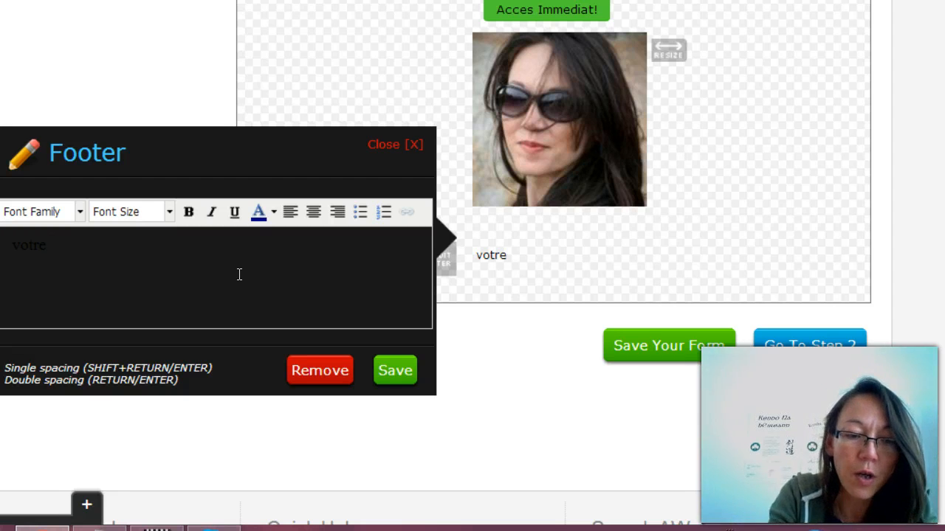
{"action": "type", "text": "video"}
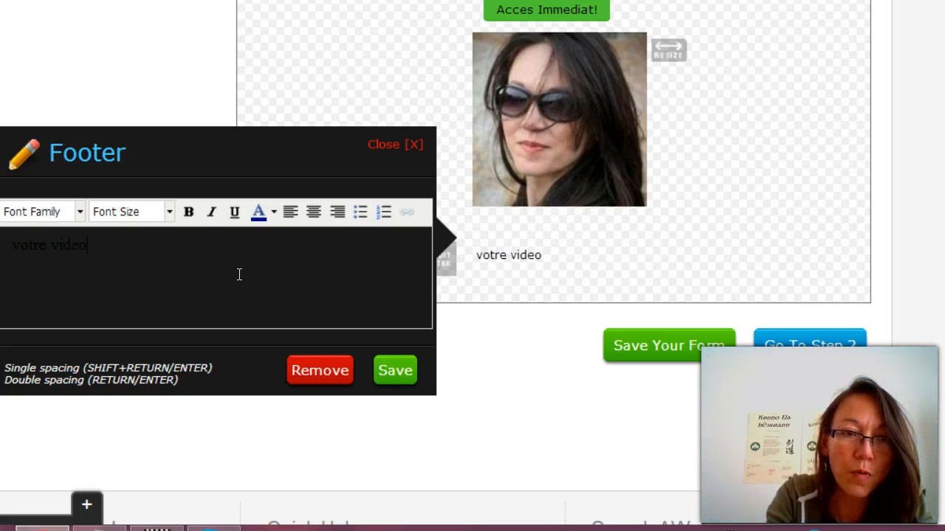
{"action": "type", "text": " gratuite"}
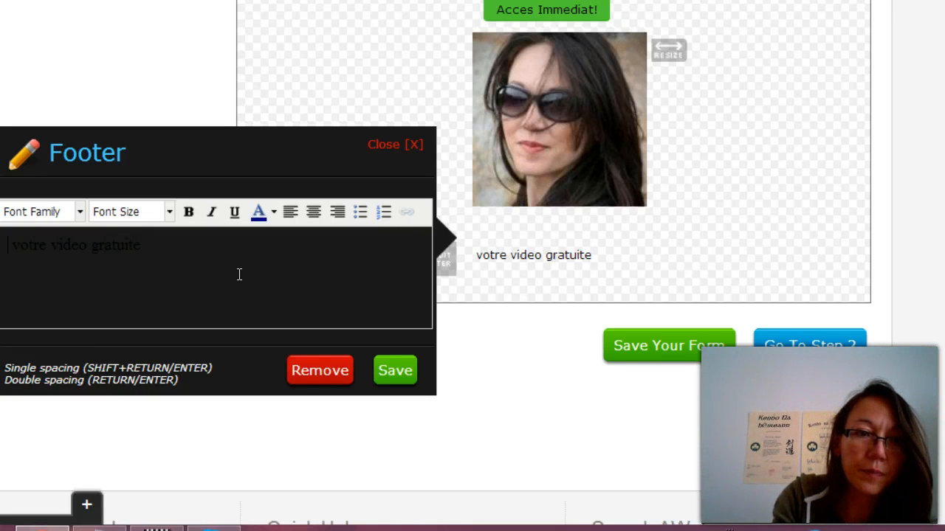
Step: Insert "vous recevrez" at the start of the footer sentence and return to the end of the text
{"action": "key", "text": "Home"}
{"action": "type", "text": "vou "}
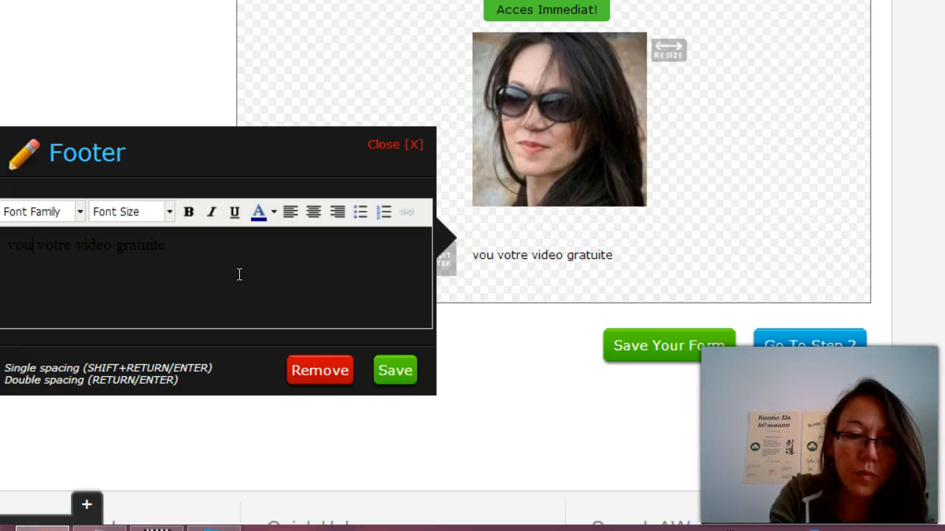
{"action": "type", "text": "s recev"}
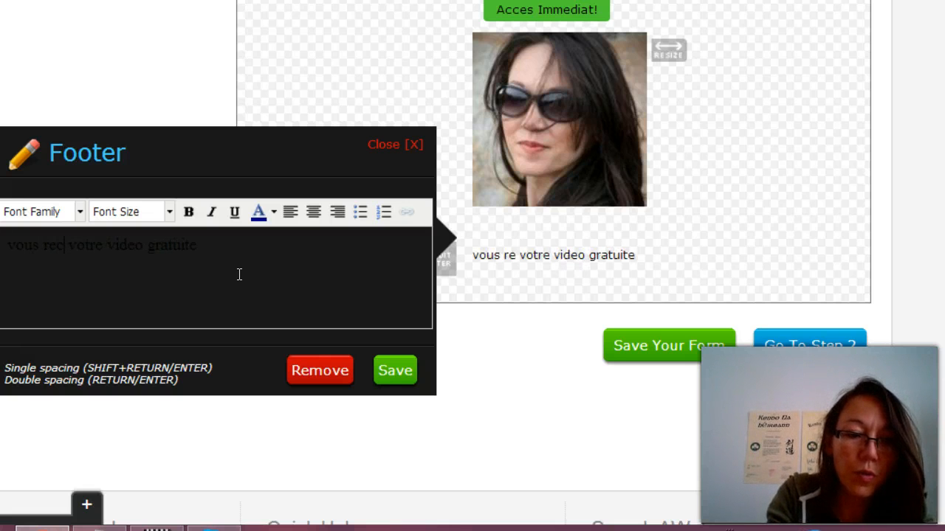
{"action": "type", "text": "rez"}
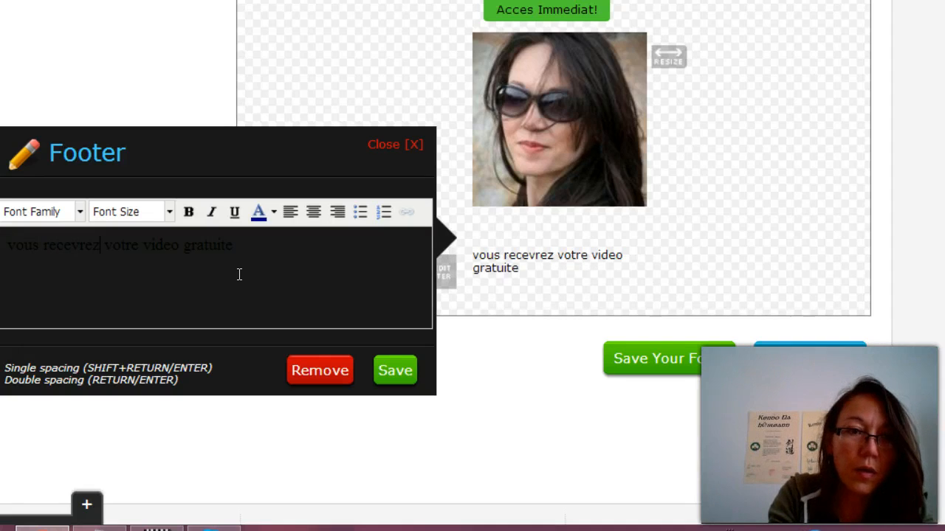
{"action": "left_click", "coordinate": [293, 251]}
{"action": "type", "text": "dans votre"}
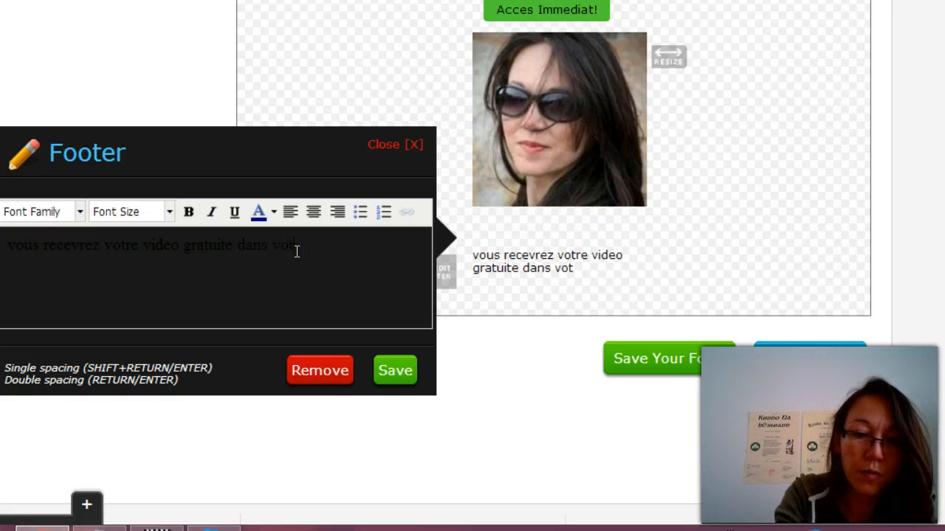
{"action": "key", "text": "BackSpace"}
{"action": "key", "text": "BackSpace"}
{"action": "key", "text": "BackSpace"}
{"action": "key", "text": "BackSpace"}
{"action": "key", "text": "BackSpace"}
{"action": "key", "text": "BackSpace"}
{"action": "key", "text": "BackSpace"}
{"action": "key", "text": "BackSpace"}
{"action": "key", "text": "BackSpace"}
{"action": "key", "text": "BackSpace"}
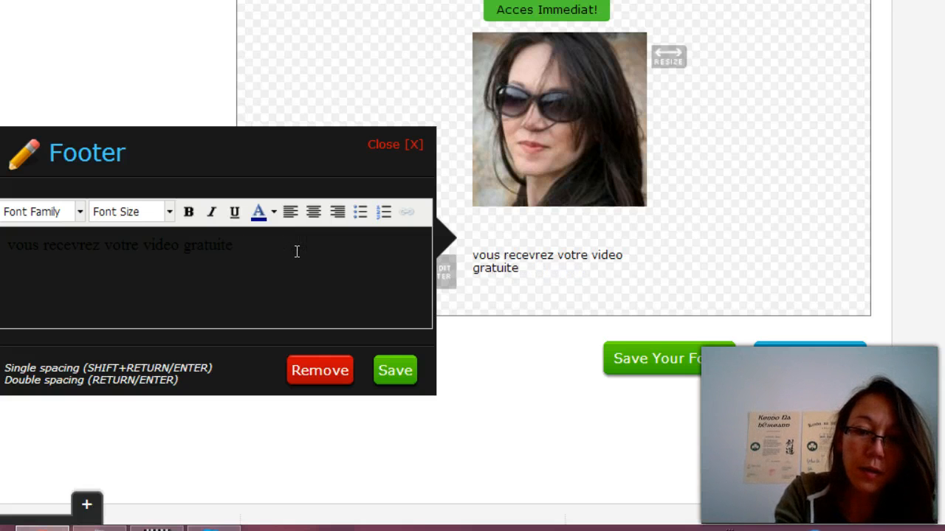
Step: Complete the footer sentence with "par courrier mail, allez y maintenant!" and save it centred
{"action": "type", "text": "par co"}
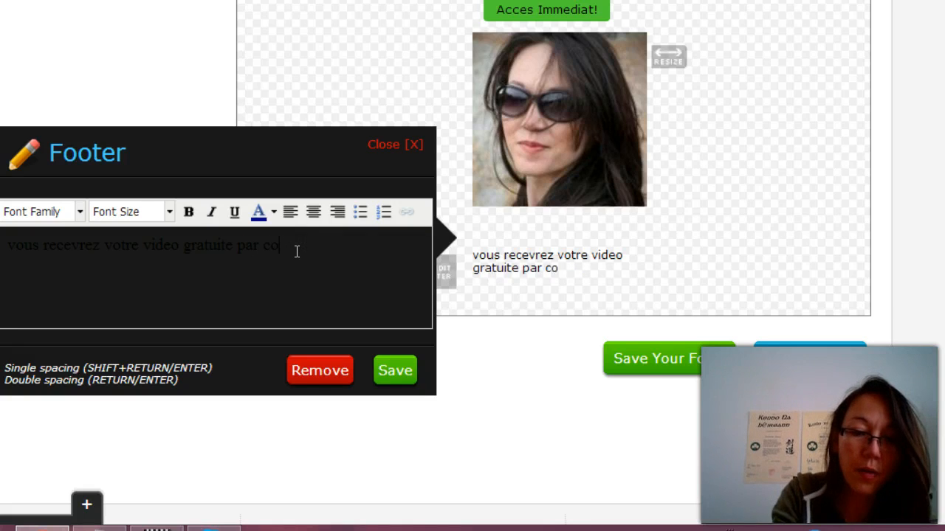
{"action": "type", "text": "urrier ma"}
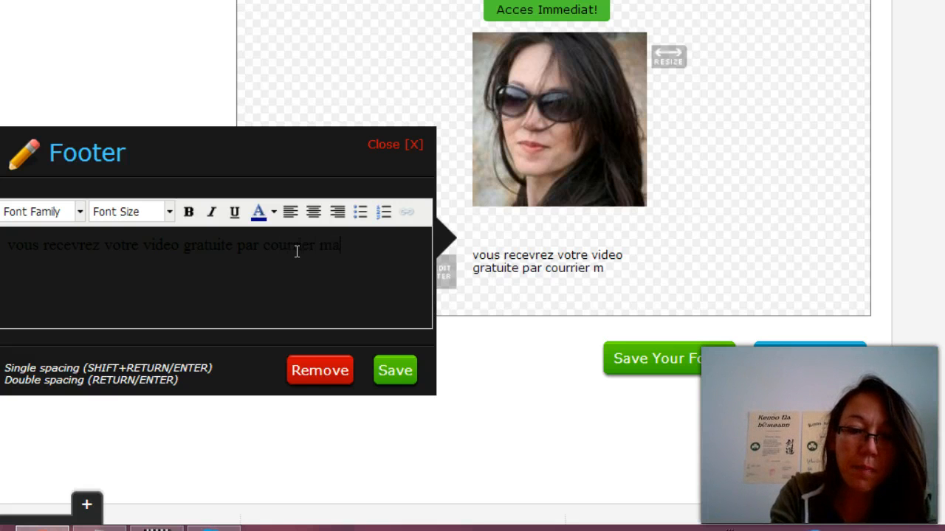
{"action": "type", "text": "il, al"}
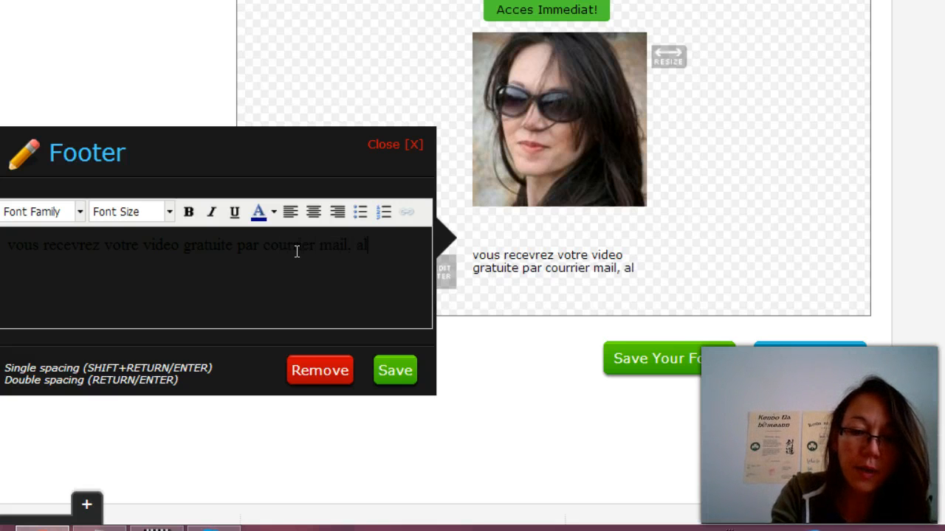
{"action": "type", "text": "lz"}
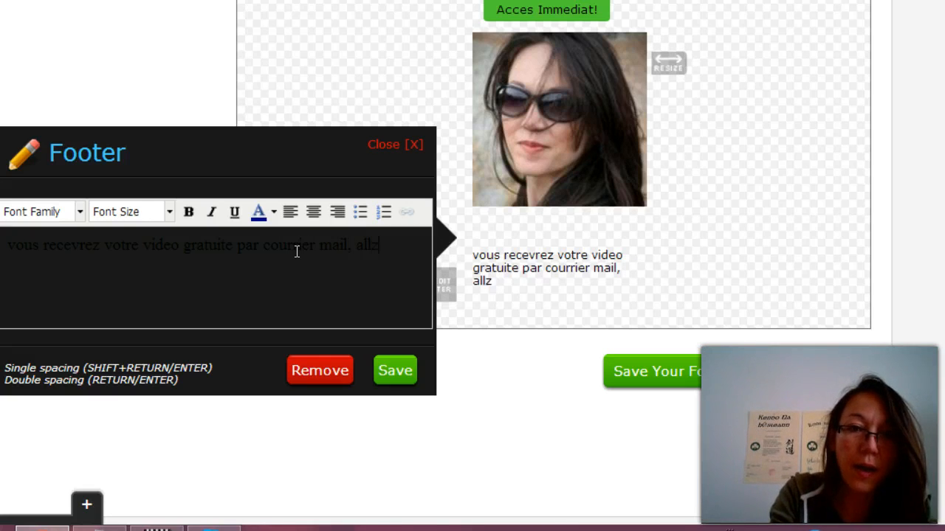
{"action": "key", "text": "BackSpace"}
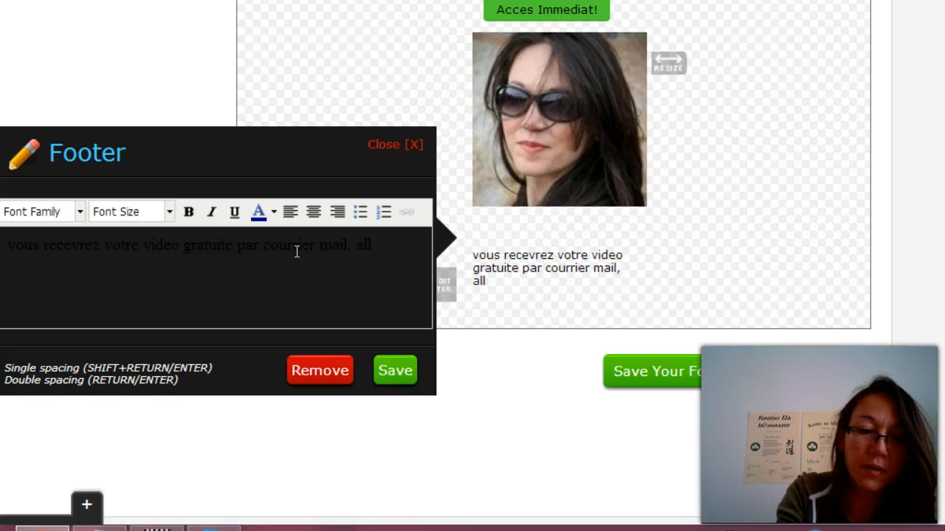
{"action": "type", "text": "ez"}
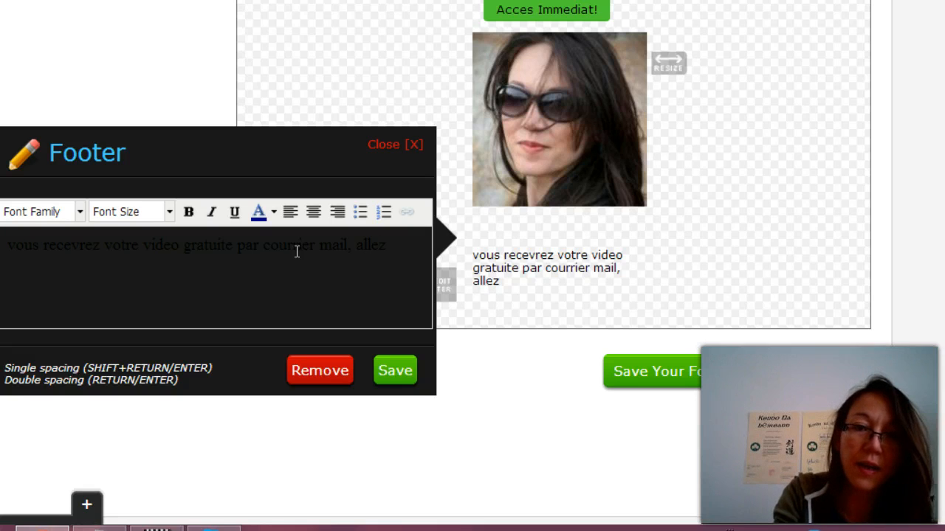
{"action": "type", "text": " y ma"}
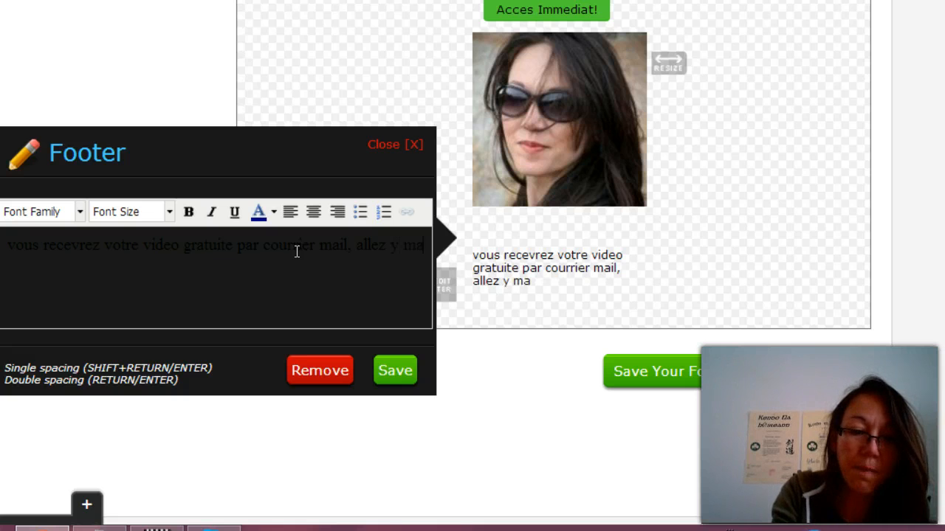
{"action": "type", "text": "intenant!"}
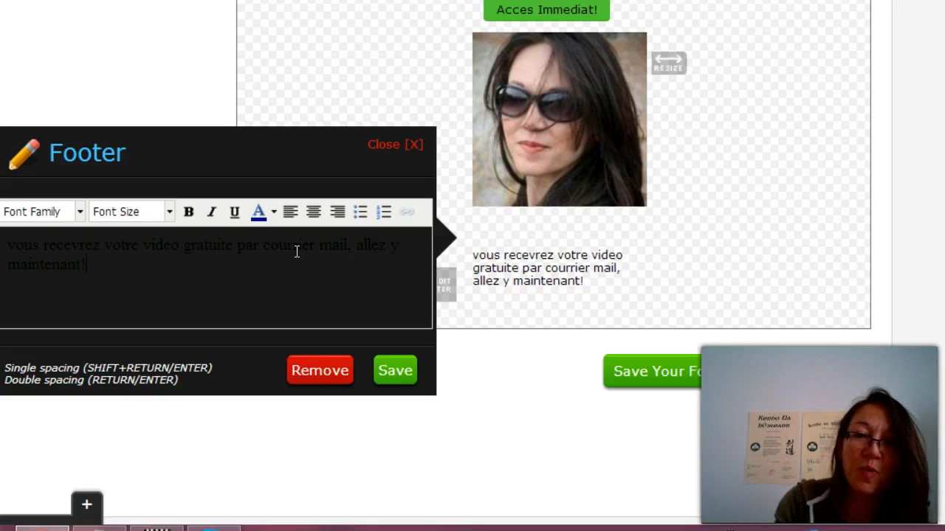
{"action": "left_click", "coordinate": [312, 213]}
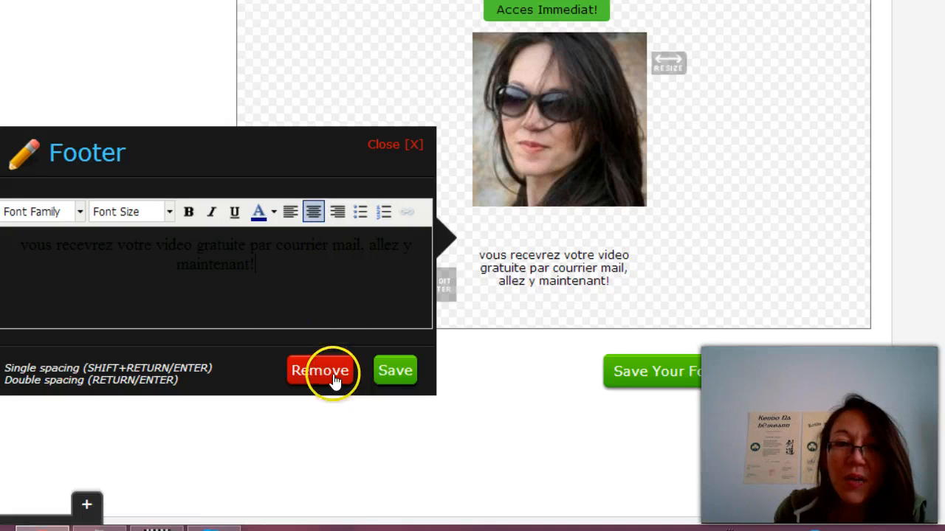
{"action": "left_click", "coordinate": [395, 371]}
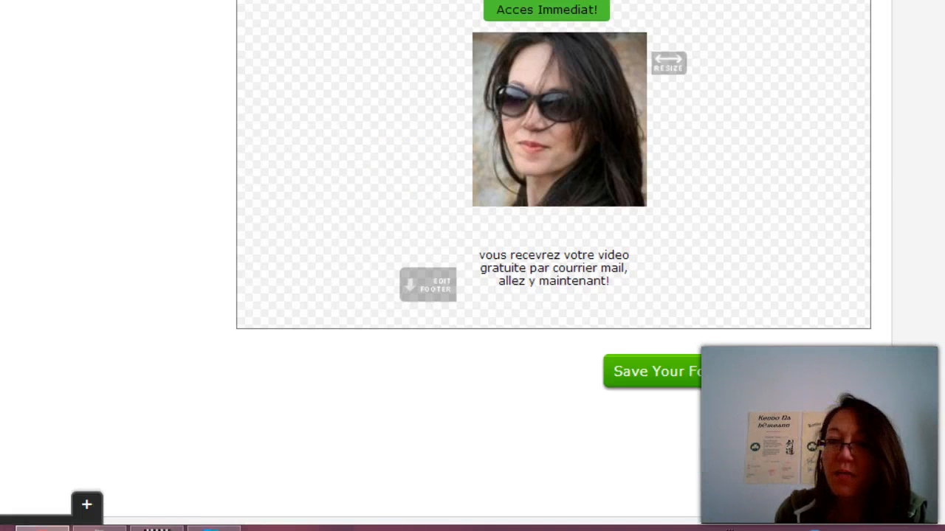
Step: Review the whole form from header to footer, checking the header, field labels, button, photo and footer text
{"action": "scroll", "coordinate": [554, 263], "scroll_direction": "up", "scroll_amount": 4}
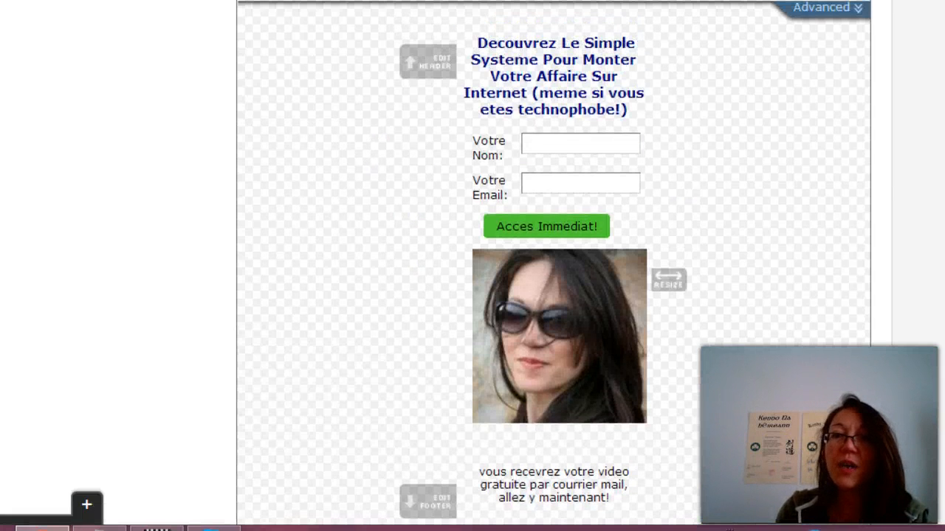
{"action": "scroll", "coordinate": [554, 263], "scroll_direction": "down", "scroll_amount": 1}
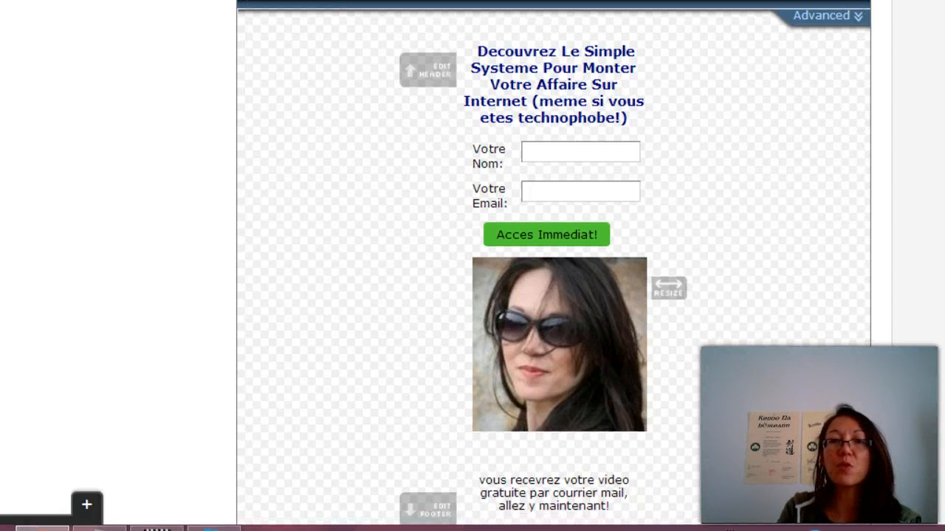
{"action": "scroll", "coordinate": [553, 263], "scroll_direction": "down", "scroll_amount": 1}
{"action": "scroll", "coordinate": [707, 236], "scroll_direction": "up", "scroll_amount": 2}
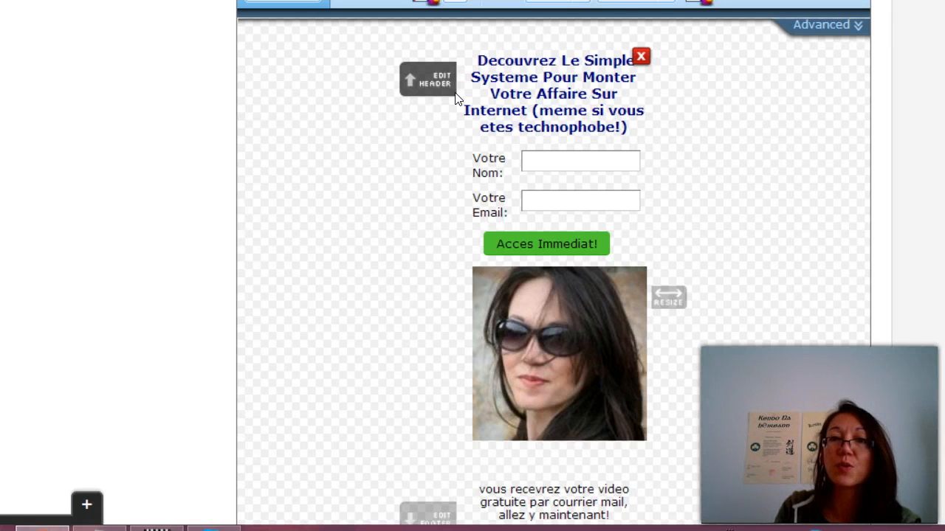
{"action": "left_click", "coordinate": [611, 96]}
{"action": "left_click", "coordinate": [527, 162]}
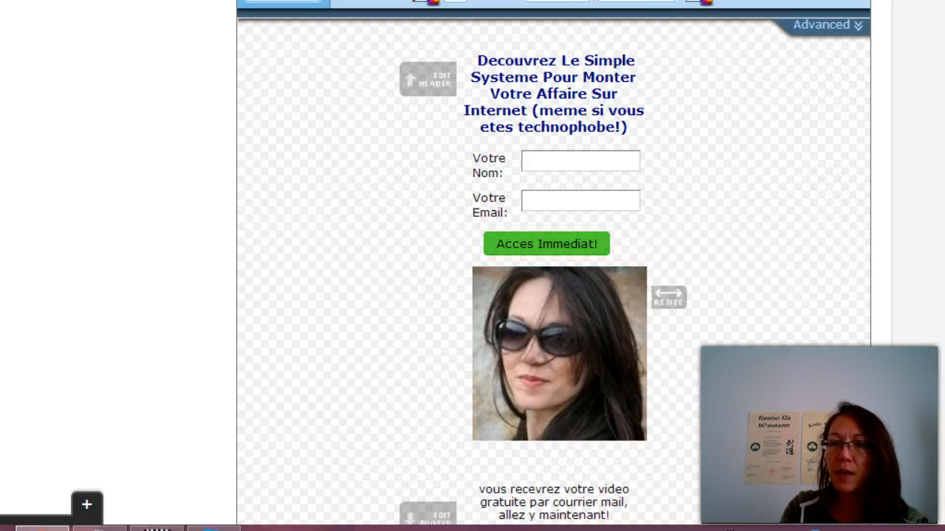
{"action": "scroll", "coordinate": [717, 398], "scroll_direction": "down", "scroll_amount": 2}
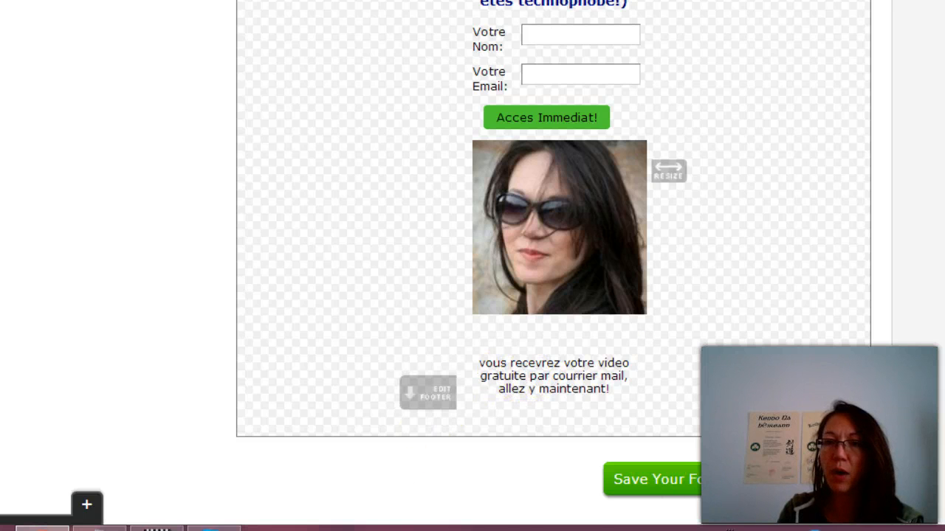
{"action": "scroll", "coordinate": [553, 263], "scroll_direction": "up", "scroll_amount": 3}
Step: Save the completed sign-up form design
{"action": "scroll", "coordinate": [554, 263], "scroll_direction": "down", "scroll_amount": 4}
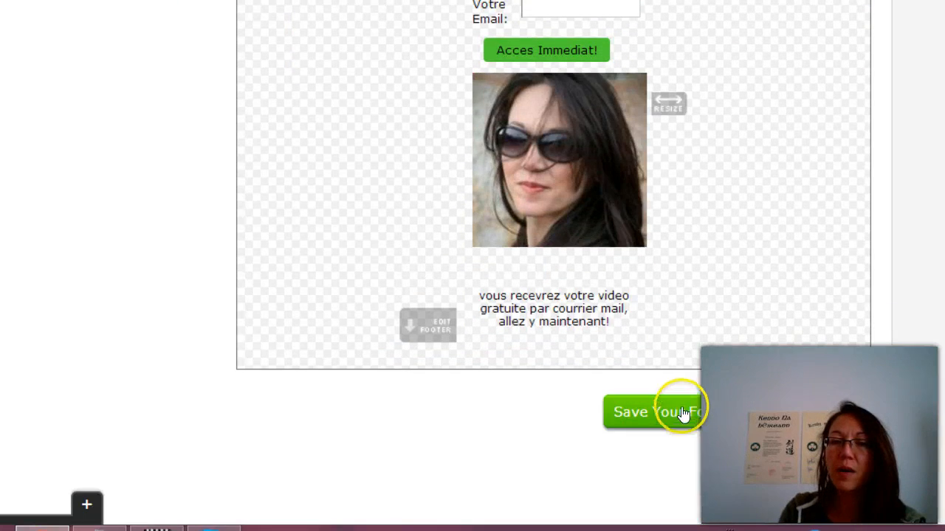
{"action": "left_click", "coordinate": [681, 408]}
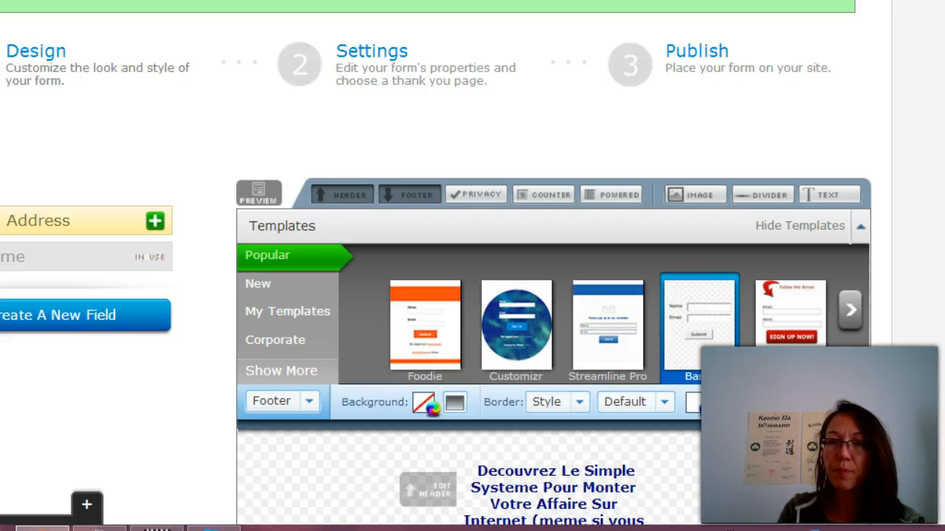
{"action": "scroll", "coordinate": [473, 295], "scroll_direction": "down", "scroll_amount": 3}
{"action": "scroll", "coordinate": [554, 296], "scroll_direction": "down", "scroll_amount": 5}
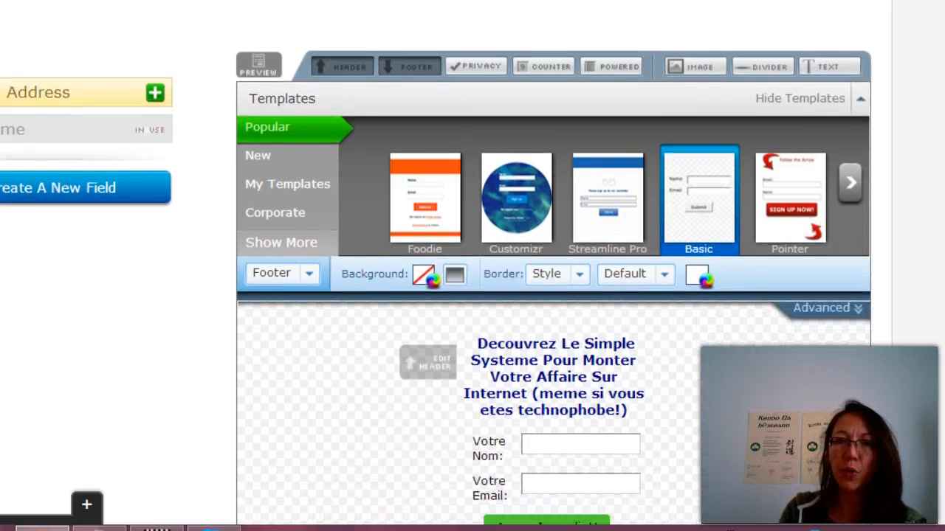
Step: Continue from the saved form design to the form's Basic Settings
{"action": "scroll", "coordinate": [553, 295], "scroll_direction": "down", "scroll_amount": 3}
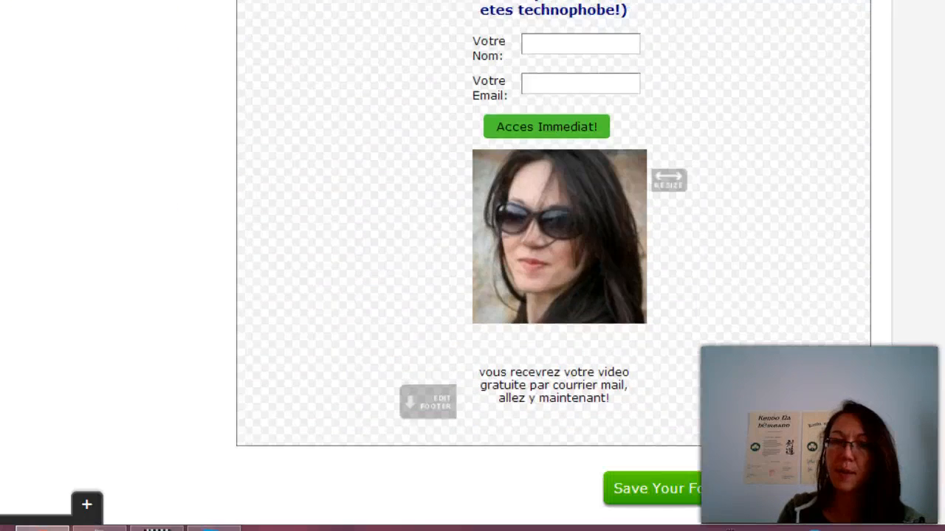
{"action": "left_click", "coordinate": [822, 421]}
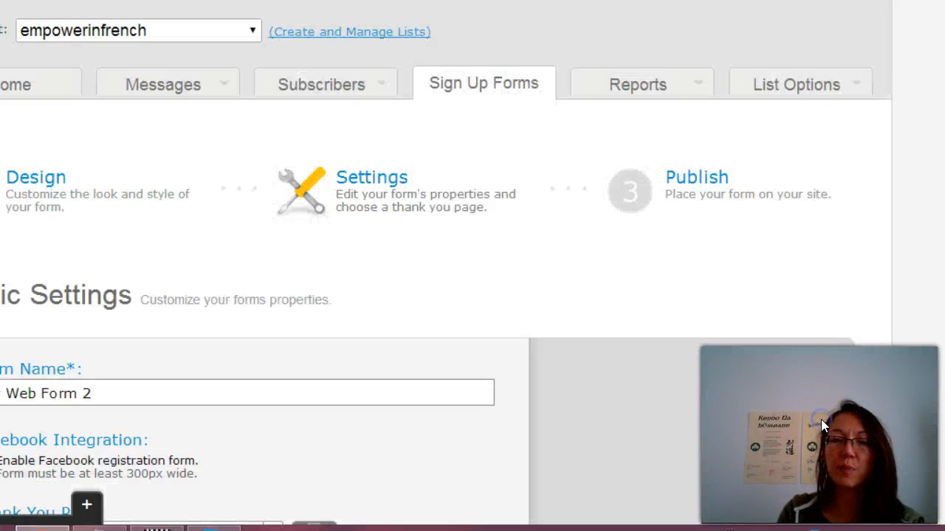
{"action": "scroll", "coordinate": [428, 295], "scroll_direction": "down", "scroll_amount": 3}
{"action": "scroll", "coordinate": [428, 295], "scroll_direction": "down", "scroll_amount": 1}
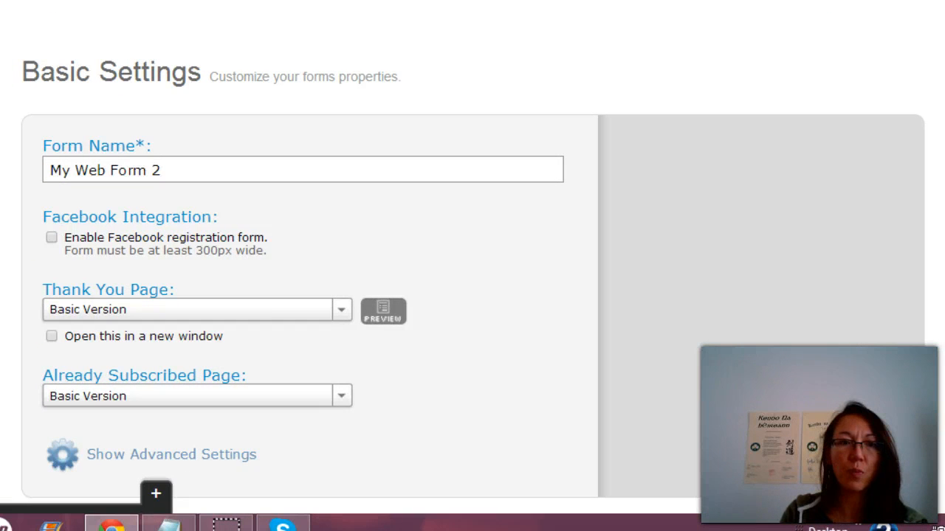
{"action": "scroll", "coordinate": [428, 295], "scroll_direction": "down", "scroll_amount": 1}
{"action": "scroll", "coordinate": [428, 295], "scroll_direction": "down", "scroll_amount": 1}
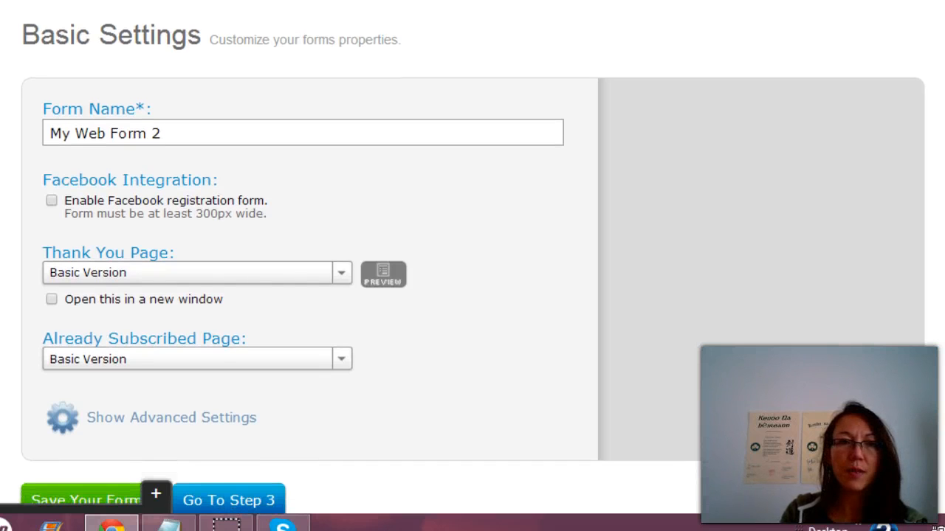
Step: Rename the form as "formulaire Affaire sur internet"
{"action": "left_click", "coordinate": [519, 131]}
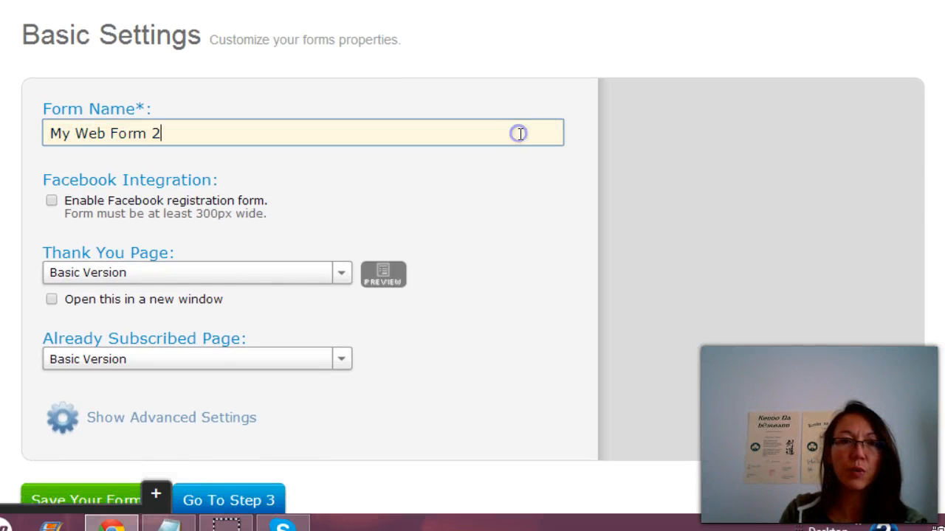
{"action": "key", "text": "BackSpace"}
{"action": "key", "text": "BackSpace"}
{"action": "key", "text": "BackSpace"}
{"action": "key", "text": "BackSpace"}
{"action": "key", "text": "BackSpace"}
{"action": "key", "text": "BackSpace"}
{"action": "key", "text": "BackSpace"}
{"action": "key", "text": "BackSpace"}
{"action": "key", "text": "BackSpace"}
{"action": "key", "text": "BackSpace"}
{"action": "key", "text": "BackSpace"}
{"action": "key", "text": "BackSpace"}
{"action": "key", "text": "BackSpace"}
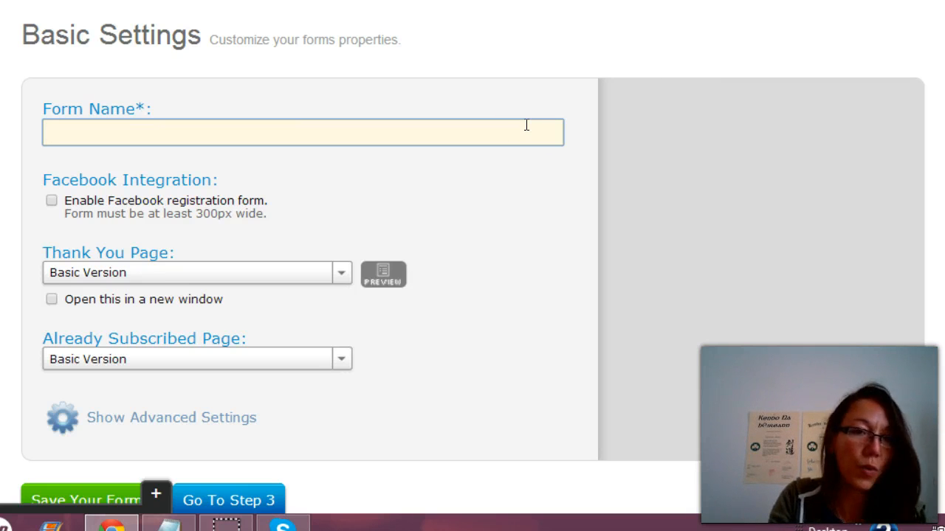
{"action": "type", "text": "fo"}
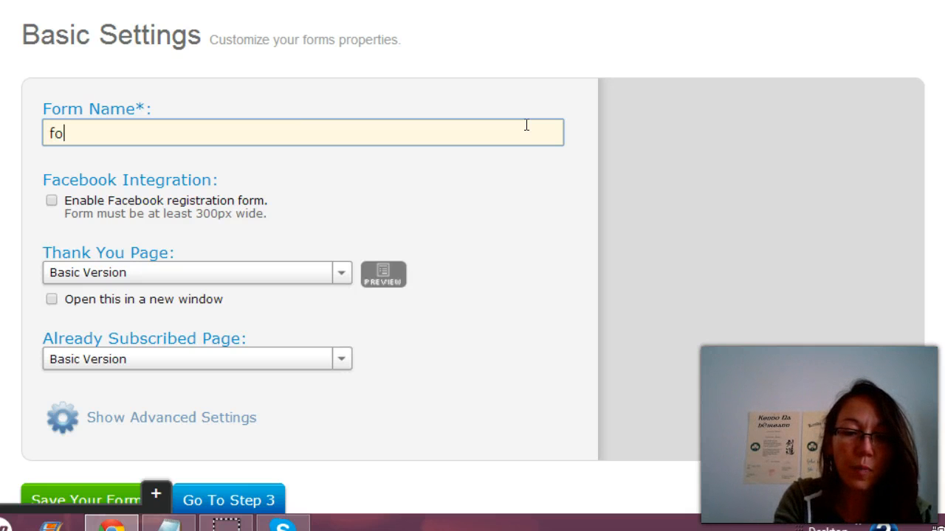
{"action": "type", "text": "rmulaire"}
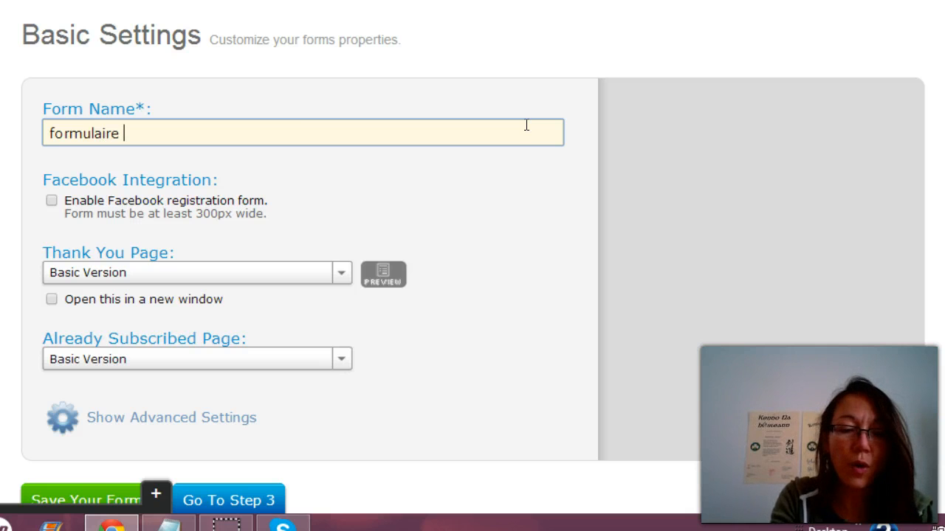
{"action": "type", "text": " Affaire "}
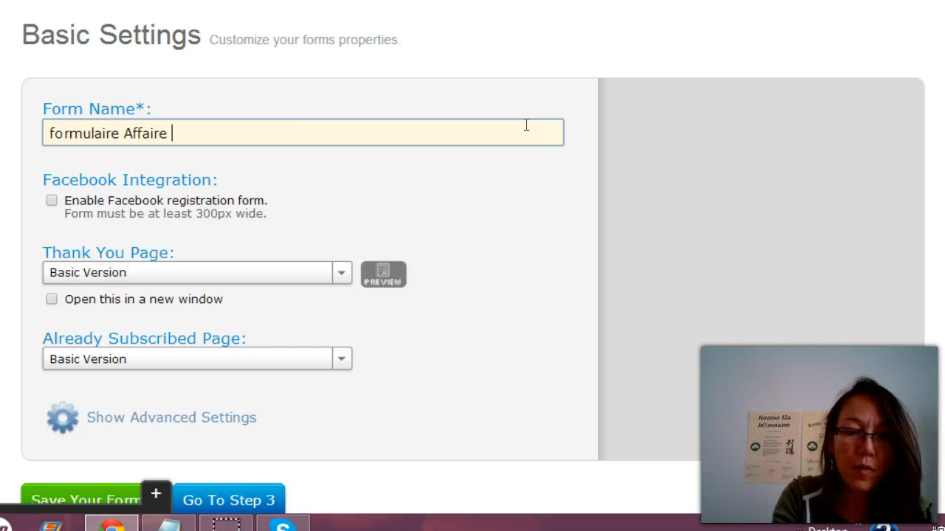
{"action": "type", "text": "sur internet"}
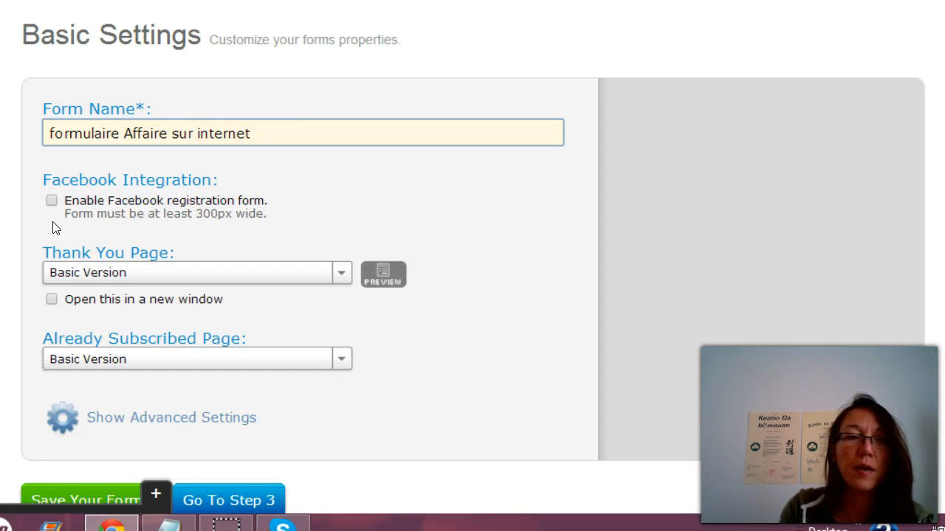
Step: Enable the Facebook registration form for this sign-up form
{"action": "left_click", "coordinate": [50, 202]}
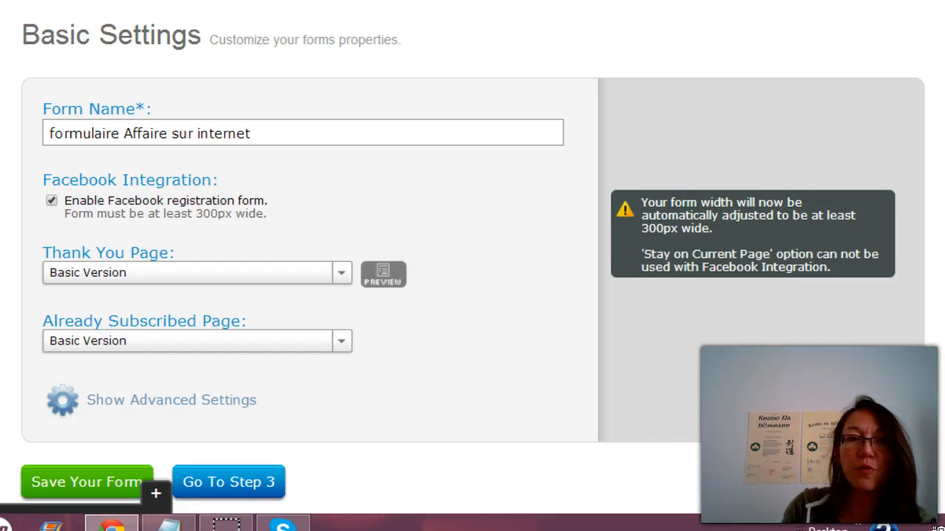
{"action": "scroll", "coordinate": [472, 254], "scroll_direction": "down", "scroll_amount": 1}
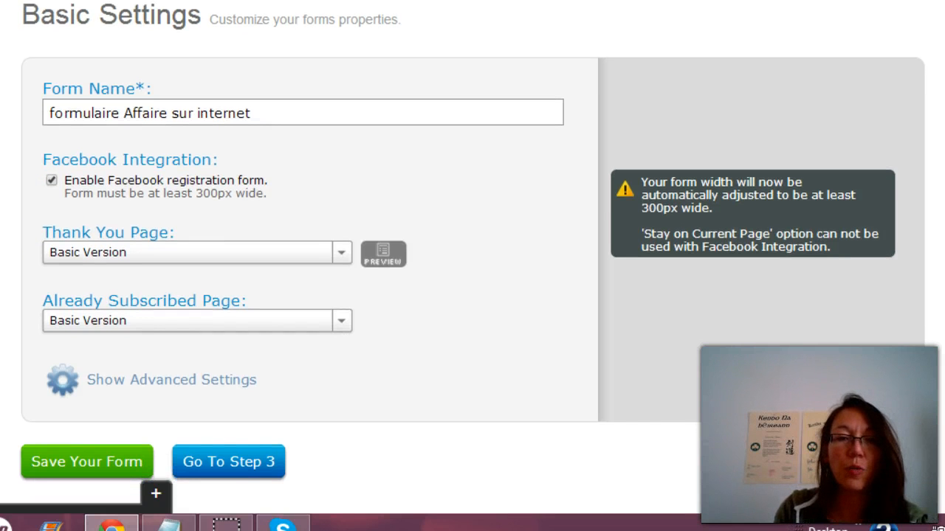
{"action": "scroll", "coordinate": [472, 257], "scroll_direction": "down", "scroll_amount": 2}
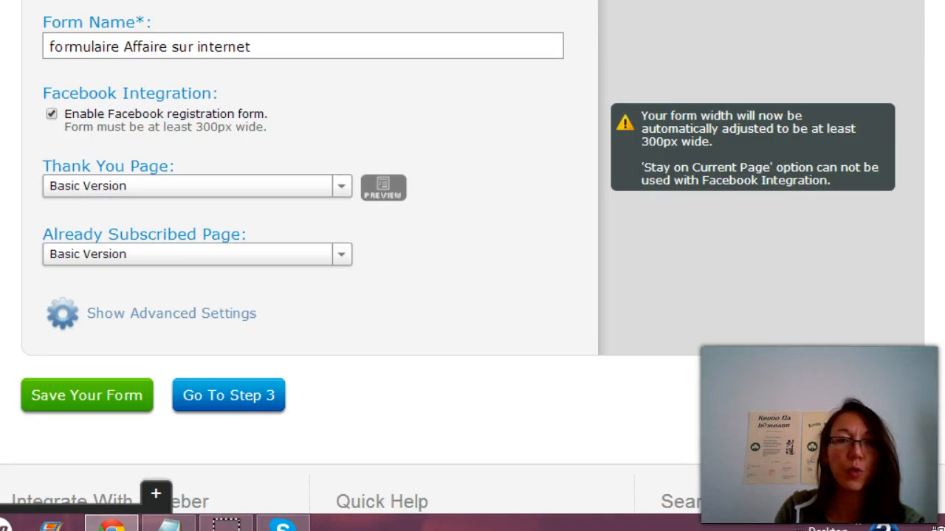
{"action": "scroll", "coordinate": [472, 257], "scroll_direction": "down", "scroll_amount": 2}
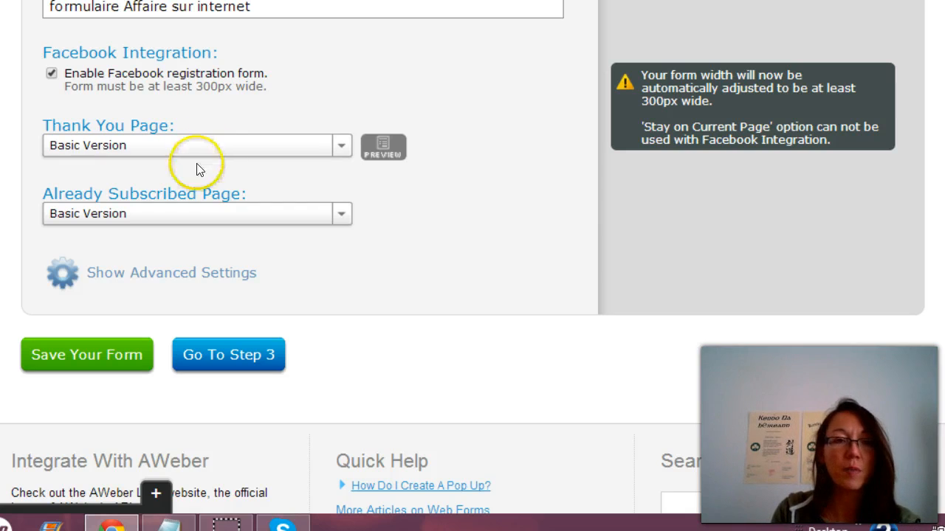
Step: Preview the basic thank-you page and look through the alternative thank-you page options, keeping Basic Version
{"action": "left_click", "coordinate": [382, 148]}
{"action": "scroll", "coordinate": [386, 155], "scroll_direction": "up", "scroll_amount": 3}
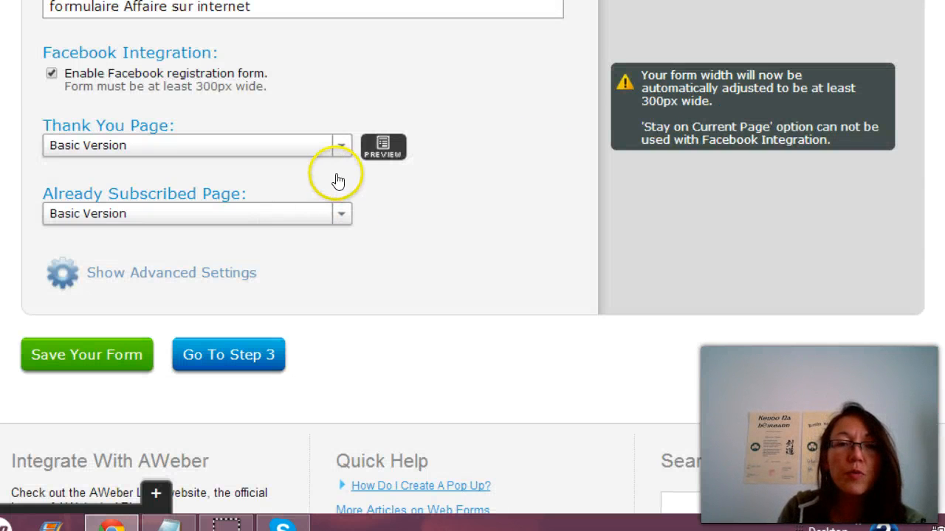
{"action": "left_click", "coordinate": [342, 146]}
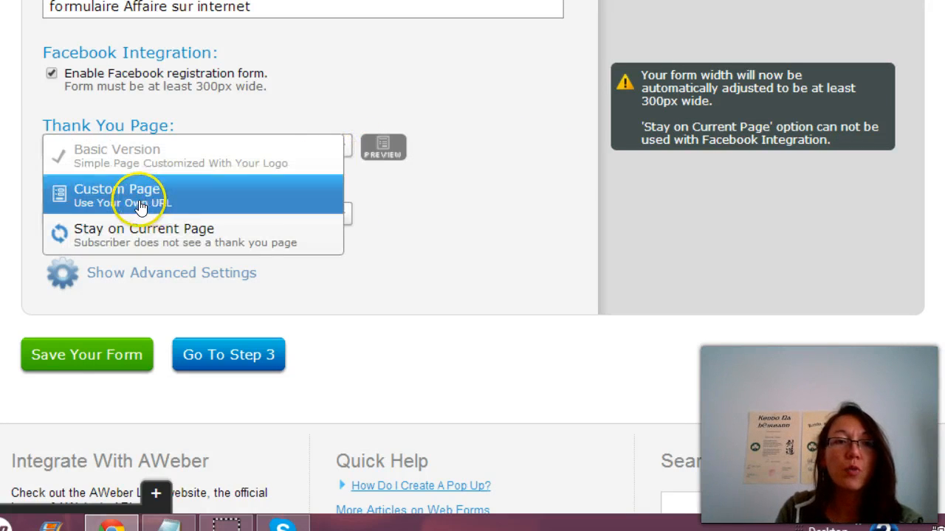
{"action": "left_click", "coordinate": [179, 235]}
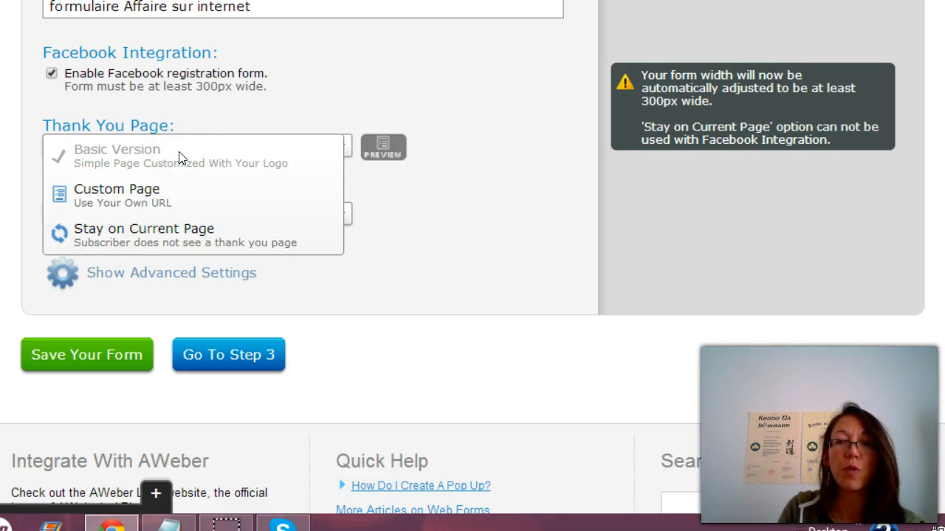
{"action": "left_click", "coordinate": [403, 310]}
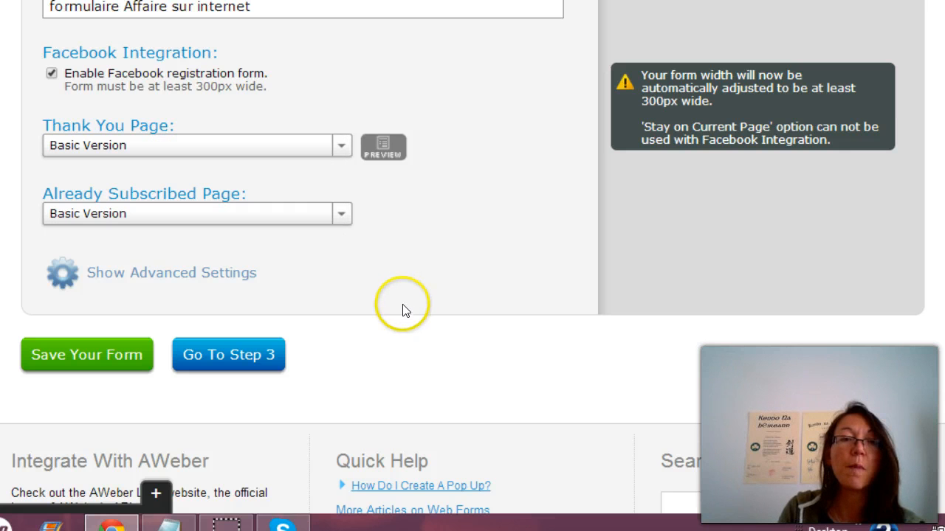
Step: Proceed to the Publish stage and save the form with its new settings
{"action": "left_click", "coordinate": [228, 362]}
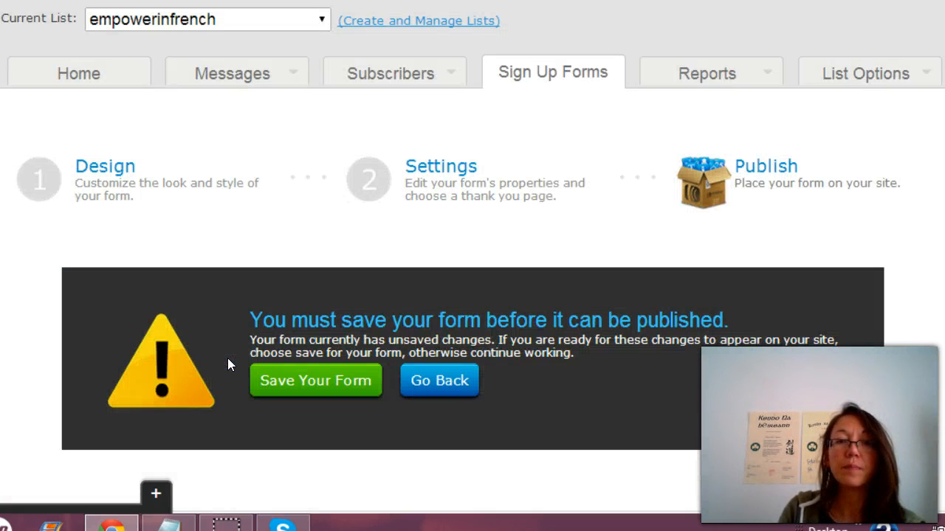
{"action": "left_click", "coordinate": [286, 383]}
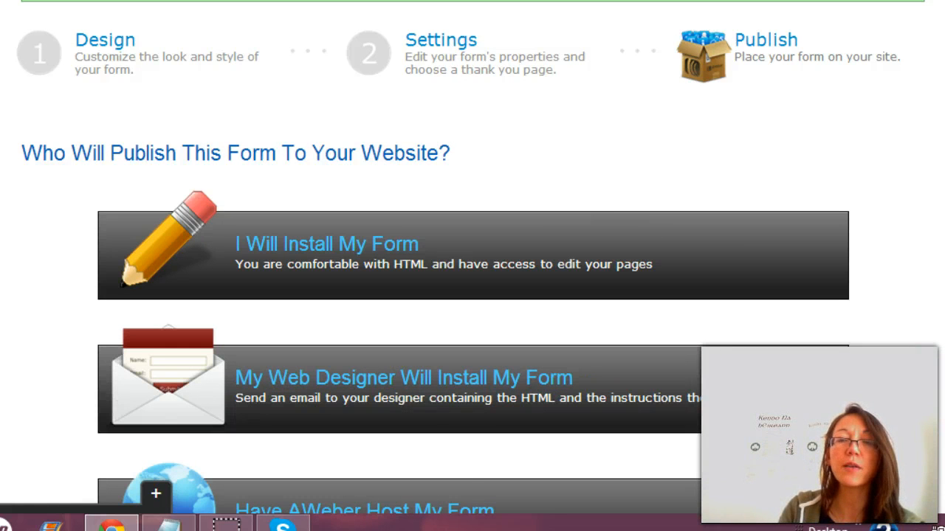
Step: Go through the publishing options and choose to have AWeber host the form
{"action": "scroll", "coordinate": [472, 295], "scroll_direction": "down", "scroll_amount": 3}
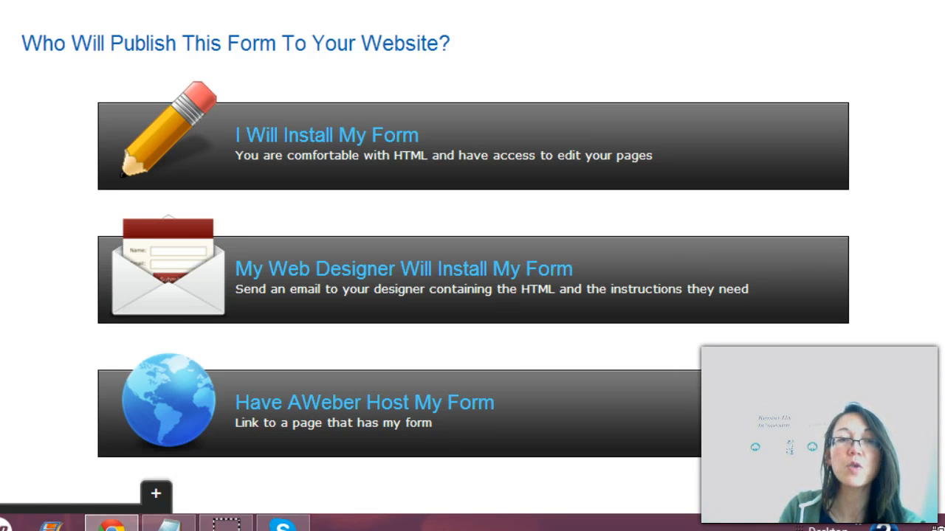
{"action": "scroll", "coordinate": [473, 296], "scroll_direction": "down", "scroll_amount": 1}
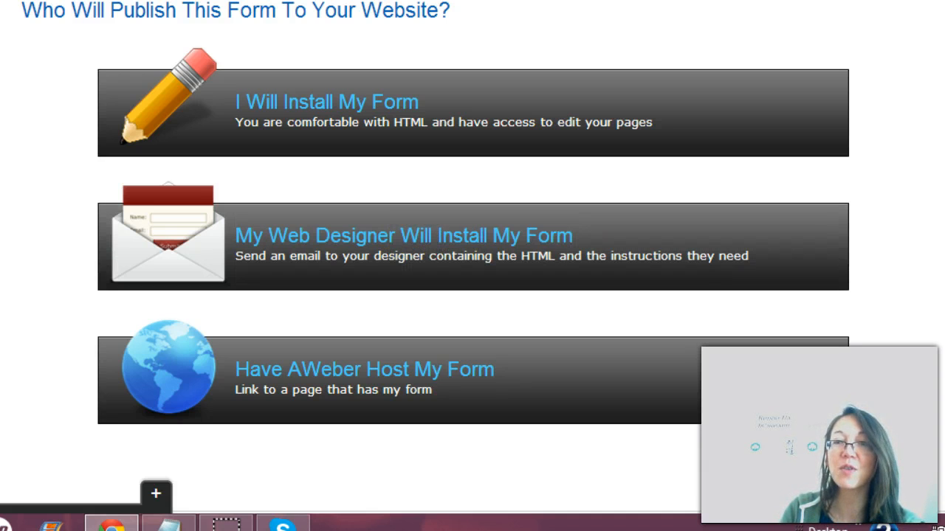
{"action": "scroll", "coordinate": [472, 259], "scroll_direction": "down", "scroll_amount": 1}
{"action": "scroll", "coordinate": [922, 288], "scroll_direction": "down", "scroll_amount": 3}
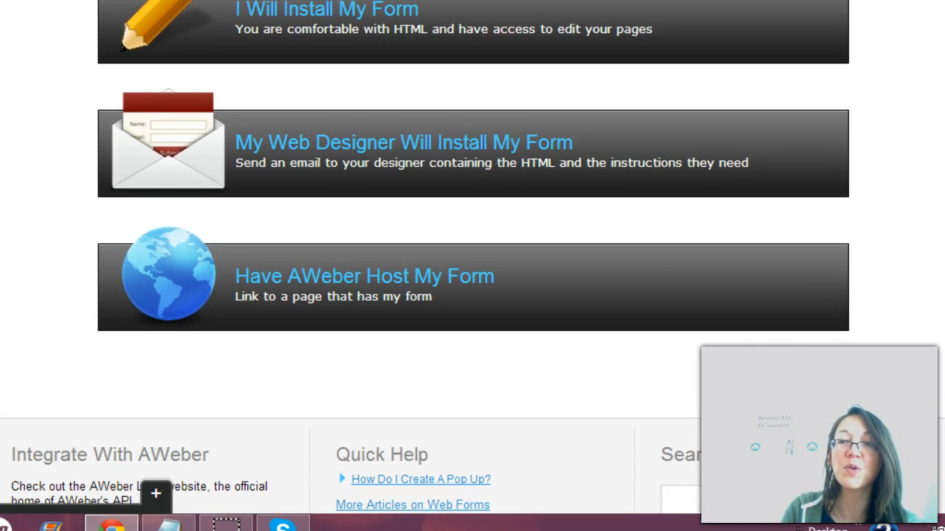
{"action": "scroll", "coordinate": [473, 259], "scroll_direction": "down", "scroll_amount": 4}
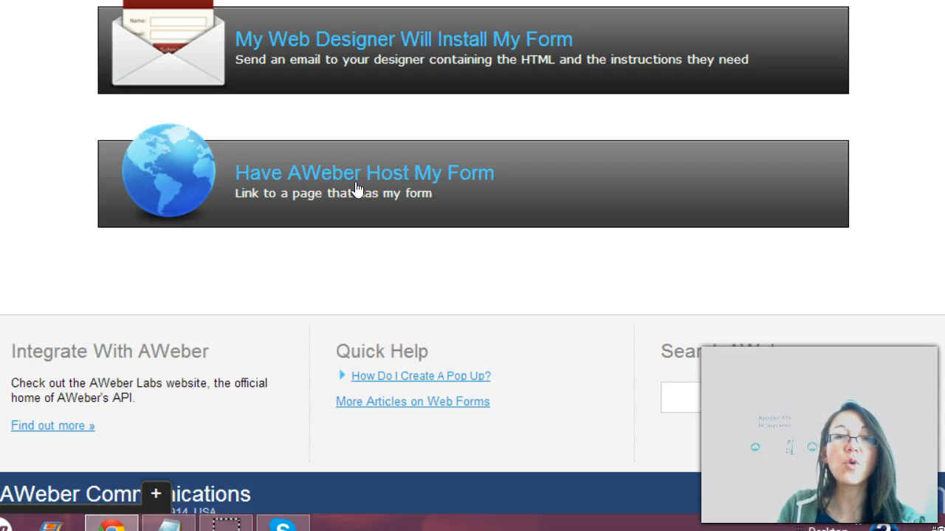
{"action": "left_click", "coordinate": [360, 179]}
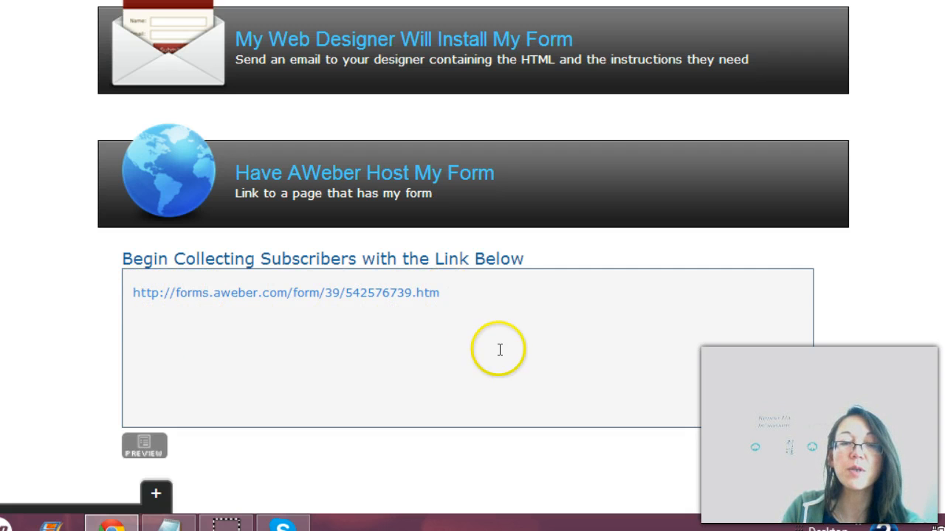
Step: Preview the AWeber-hosted form page, checking its fields, button, photo and footer
{"action": "scroll", "coordinate": [473, 266], "scroll_direction": "down", "scroll_amount": 2}
{"action": "left_click", "coordinate": [451, 277]}
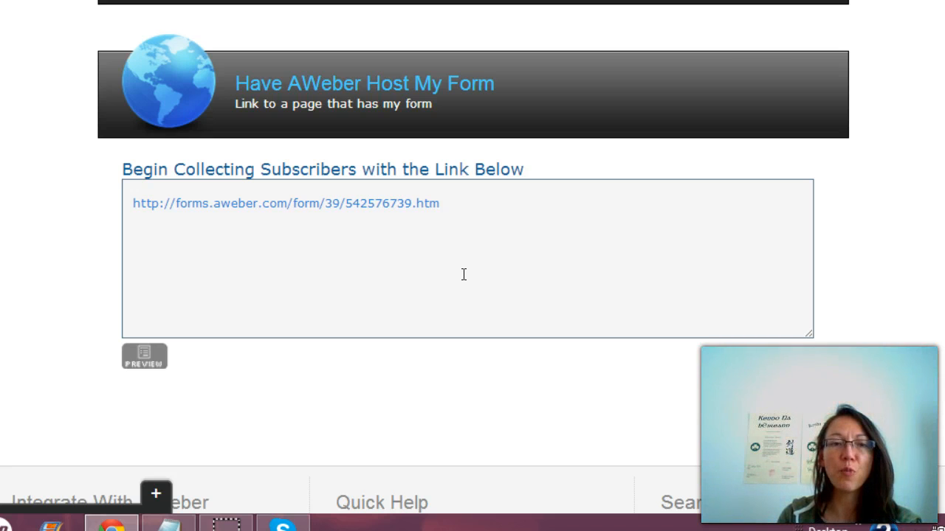
{"action": "left_click", "coordinate": [144, 356]}
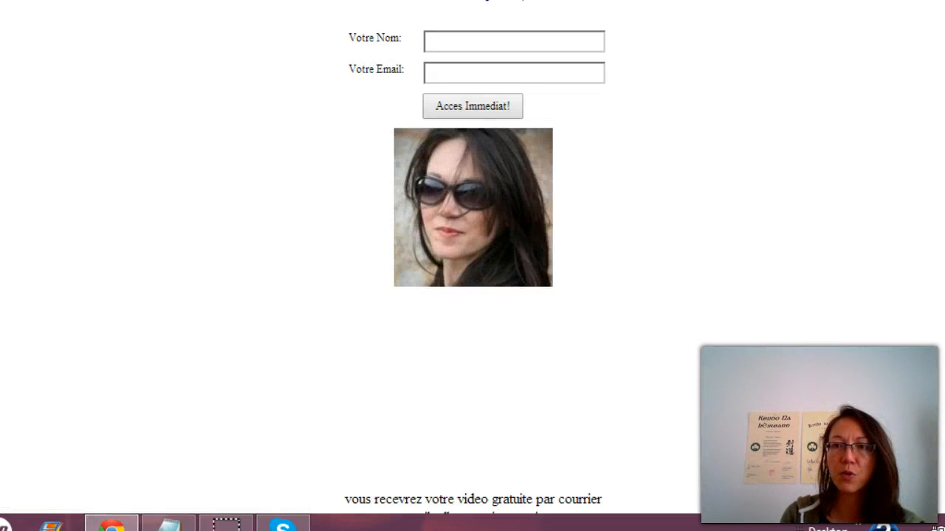
{"action": "scroll", "coordinate": [472, 266], "scroll_direction": "down", "scroll_amount": 1}
{"action": "scroll", "coordinate": [472, 258], "scroll_direction": "up", "scroll_amount": 1}
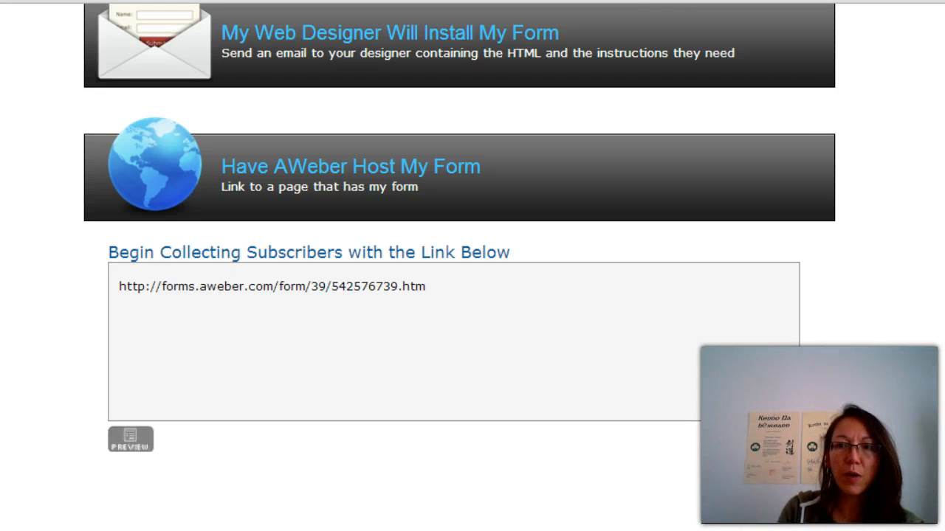
Step: Copy the full link of the AWeber-hosted form
{"action": "left_click", "coordinate": [122, 285]}
{"action": "left_click_drag", "start_coordinate": [120, 285], "coordinate": [436, 284]}
{"action": "left_click", "coordinate": [120, 289]}
{"action": "right_click", "coordinate": [383, 286]}
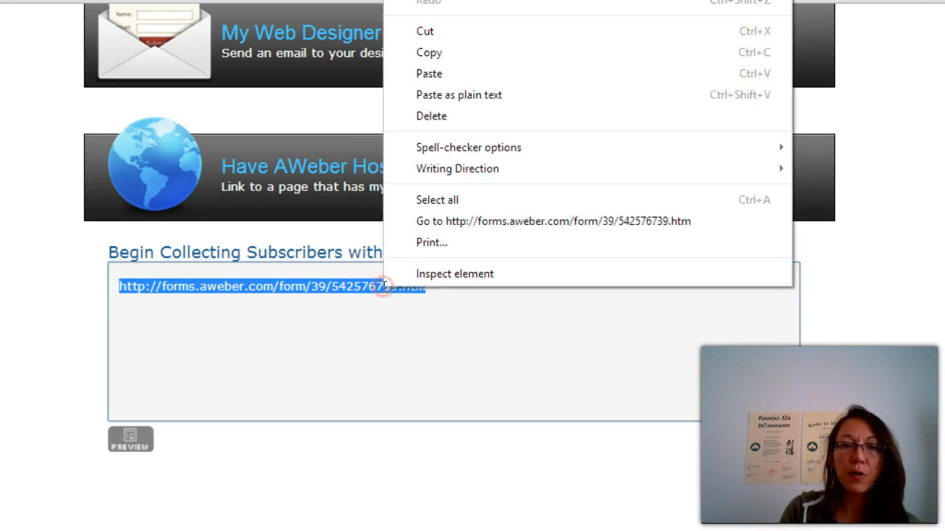
{"action": "left_click", "coordinate": [465, 56]}
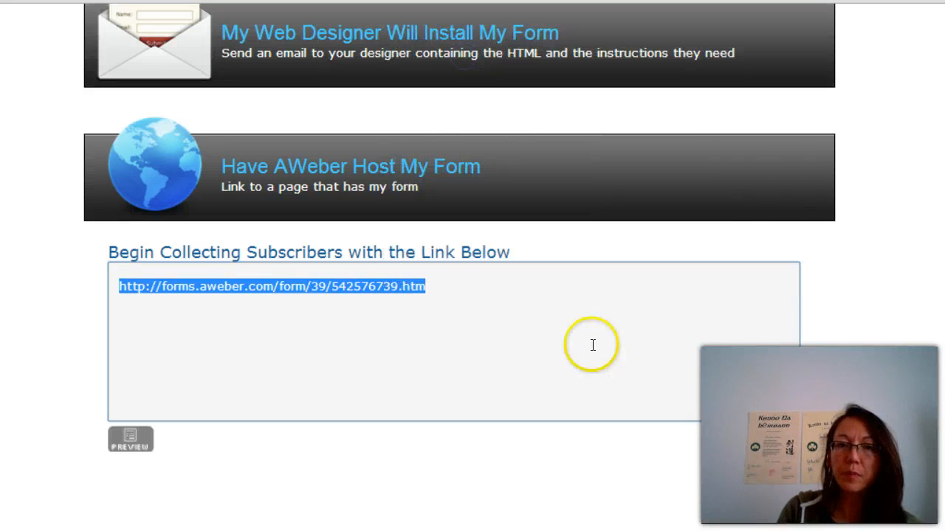
{"action": "left_click", "coordinate": [588, 352]}
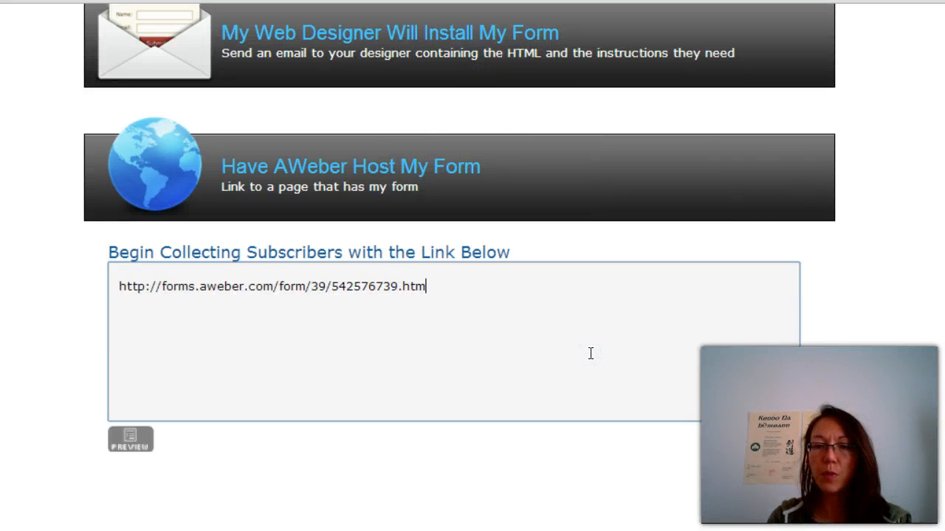